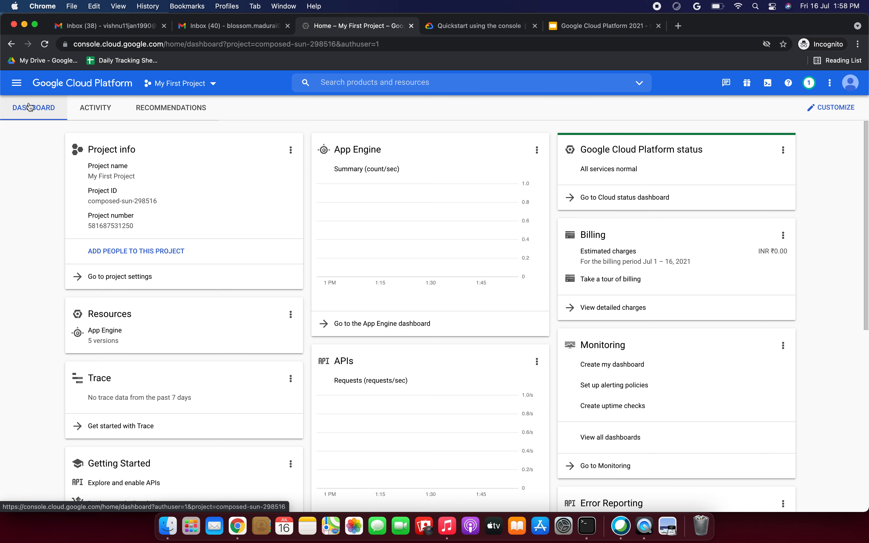
Open the page for enabling the Dataproc API from the quickstart guide's prerequisites
click(451, 25)
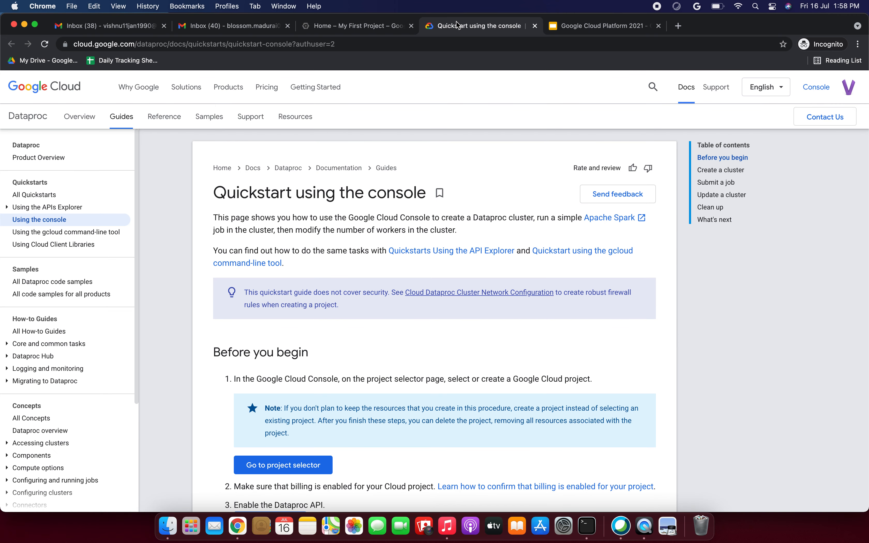
scroll(384, 250, down, 6)
scroll(384, 249, down, 5)
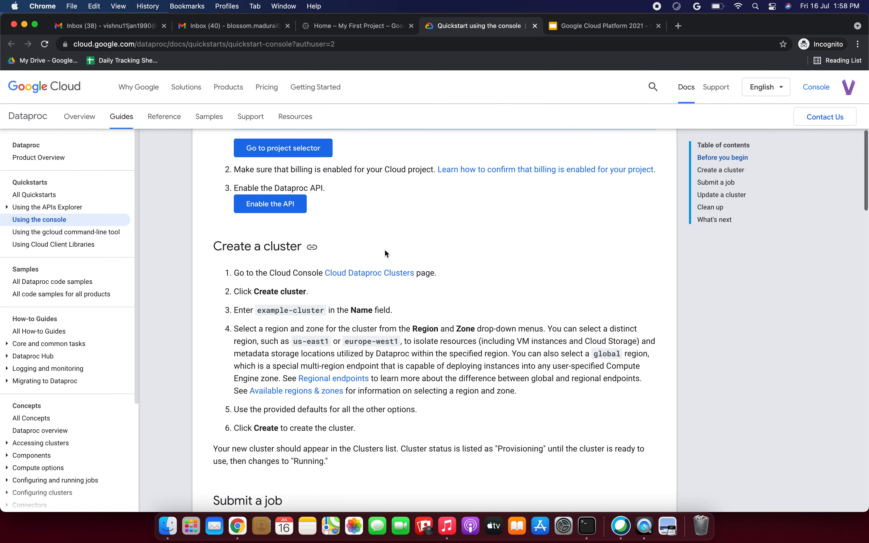
click(275, 210)
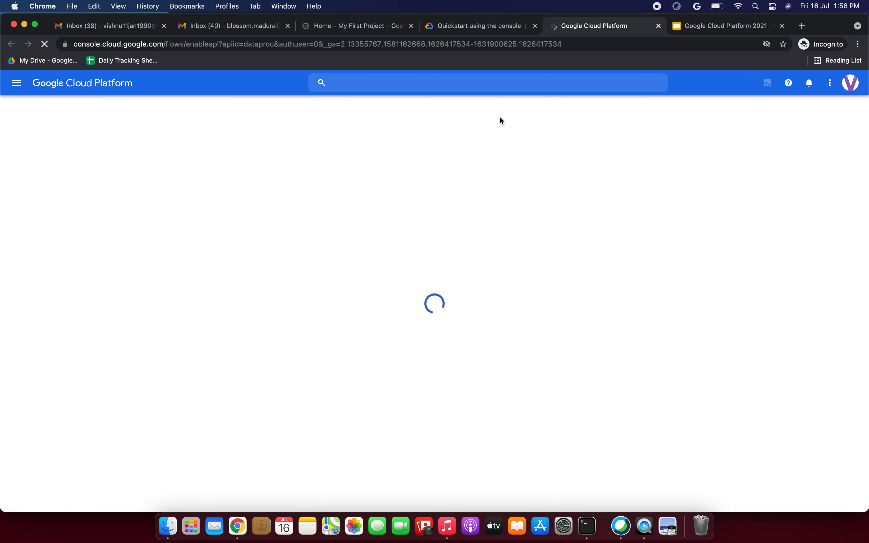
Reopen the API enabling page under the other signed-in Google account and close the original page
click(851, 83)
click(754, 183)
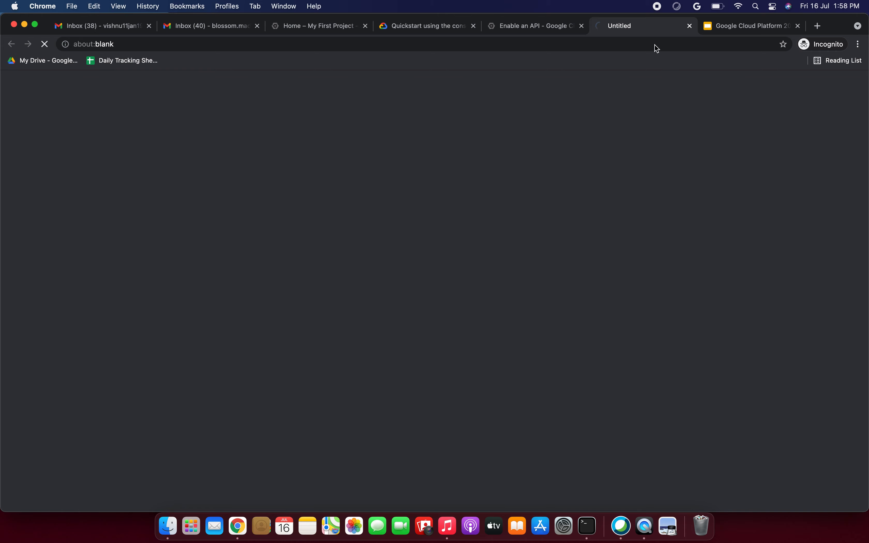
click(579, 25)
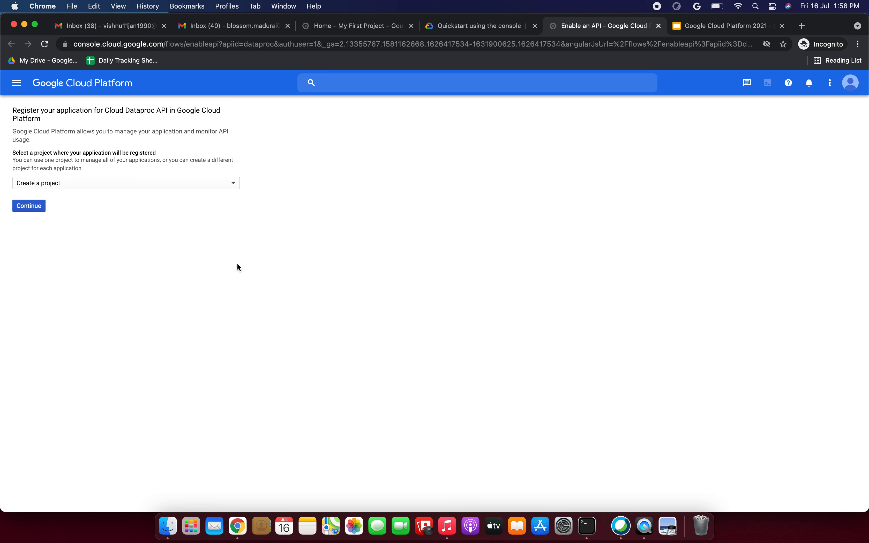
Enable the Cloud Dataproc API for My First Project and close the confirmation page
click(232, 186)
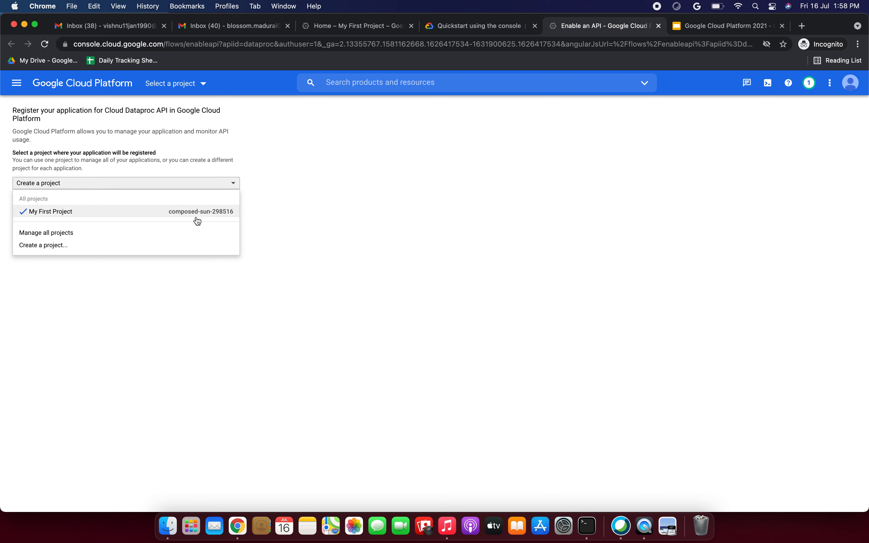
click(168, 211)
click(32, 206)
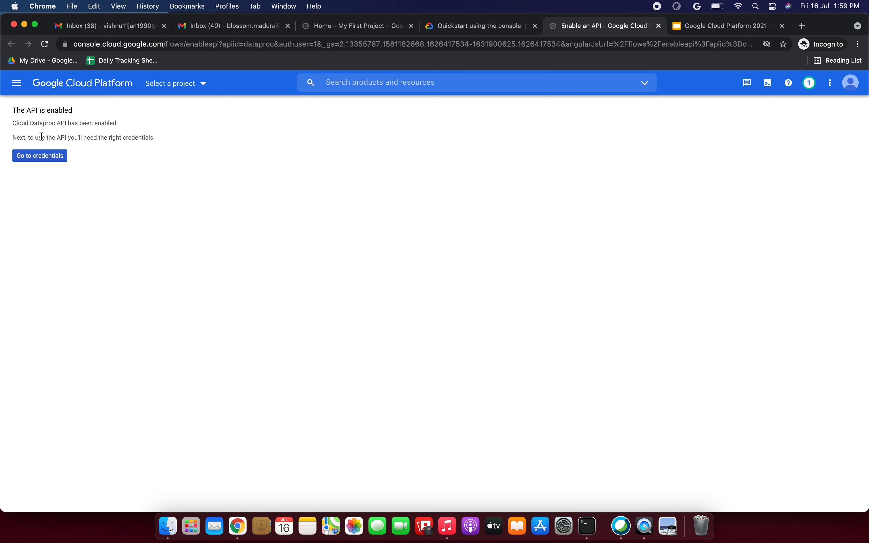
drag(14, 111, 103, 116)
drag(18, 122, 119, 123)
click(659, 26)
Return to the My First Project console and open the Dataproc Clusters page under Big Data
click(339, 28)
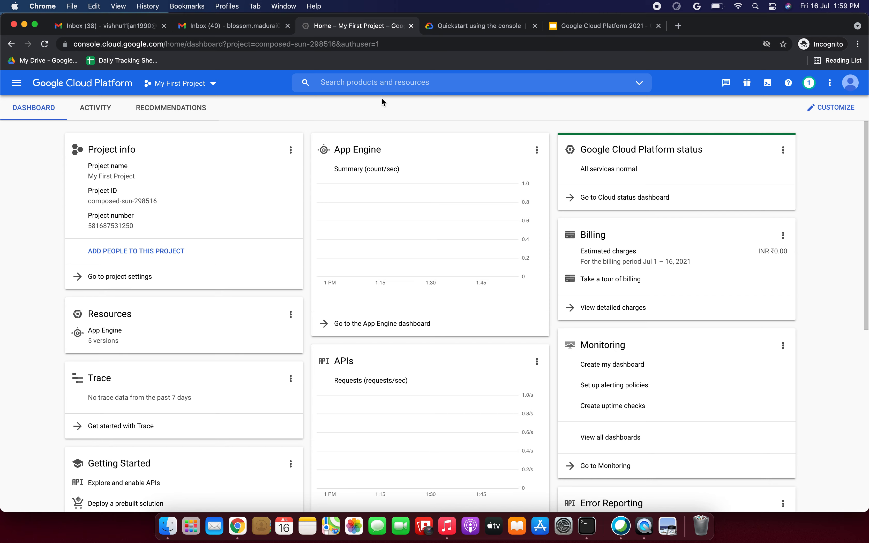
click(16, 83)
scroll(46, 299, down, 10)
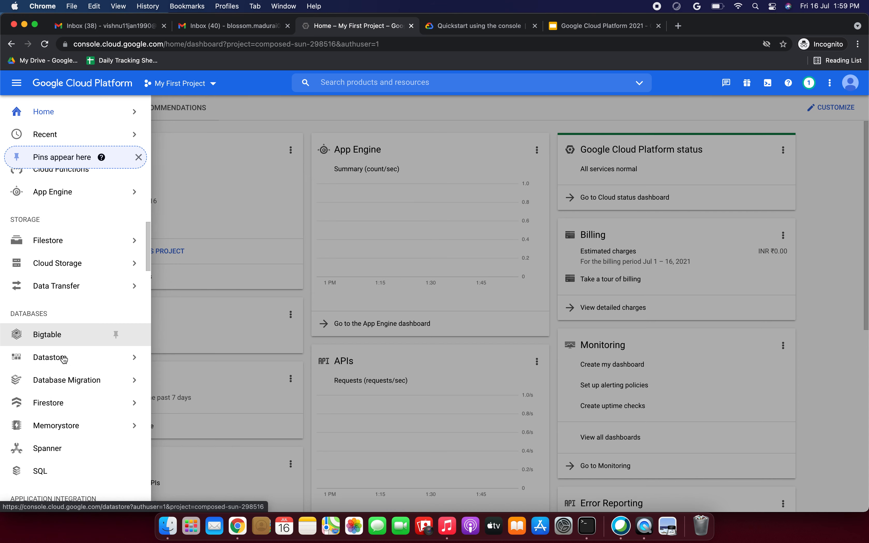
scroll(64, 359, down, 5)
scroll(64, 358, down, 10)
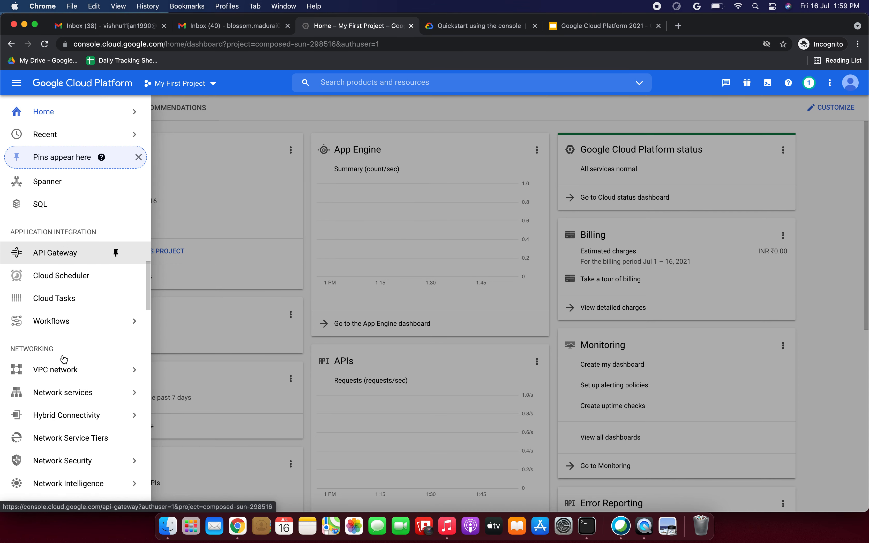
scroll(64, 359, down, 10)
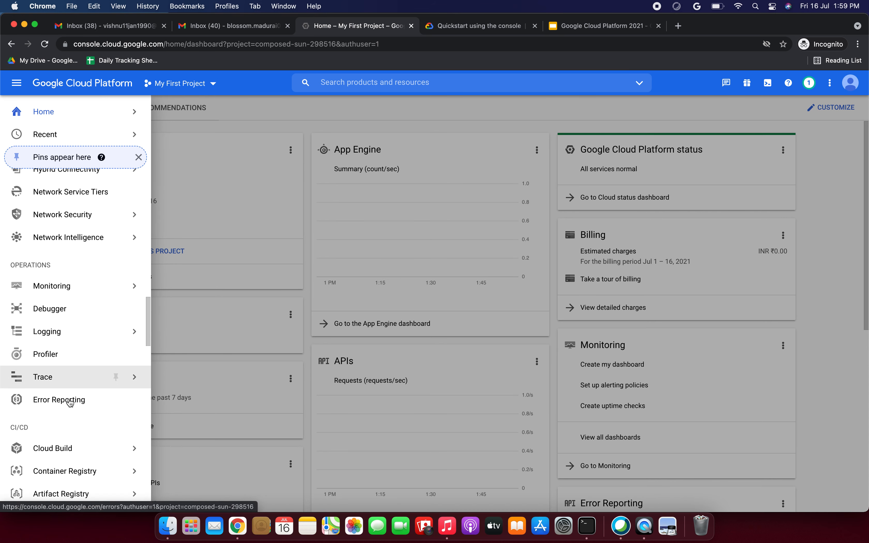
mouse_move(71, 400)
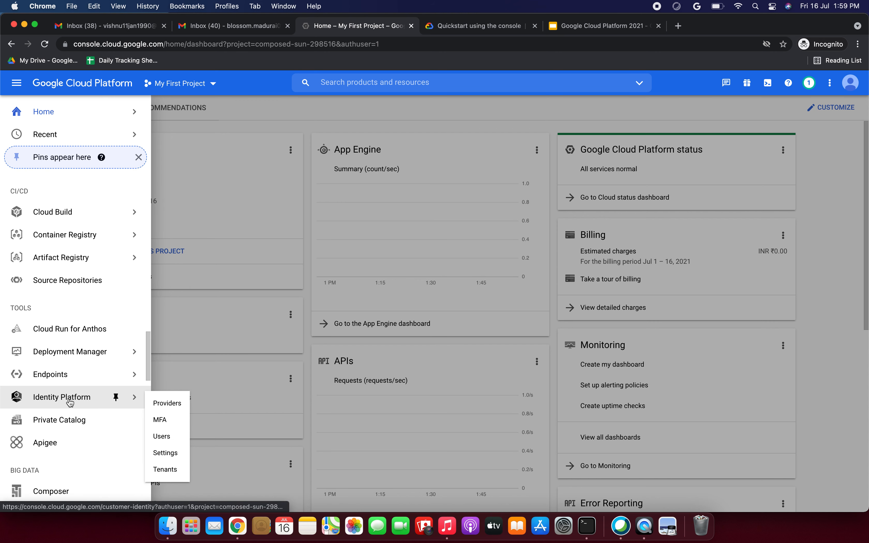
scroll(71, 402, down, 5)
scroll(70, 401, down, 2)
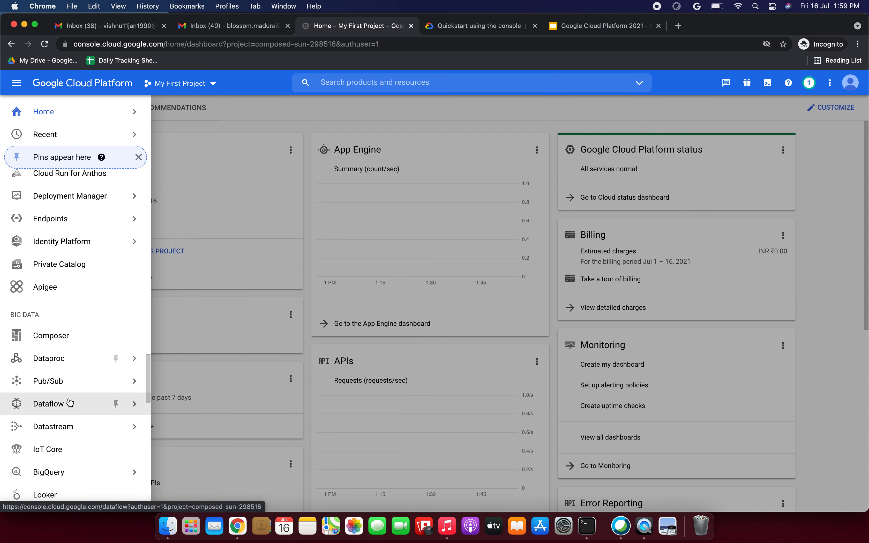
mouse_move(65, 359)
click(66, 359)
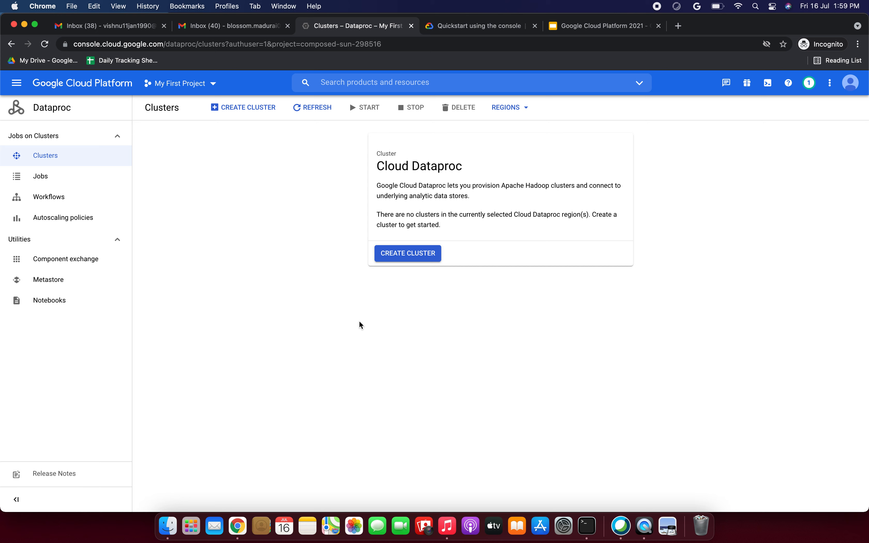
Start creating a Dataproc cluster and name it example-cluster, as given in the quickstart guide
click(407, 255)
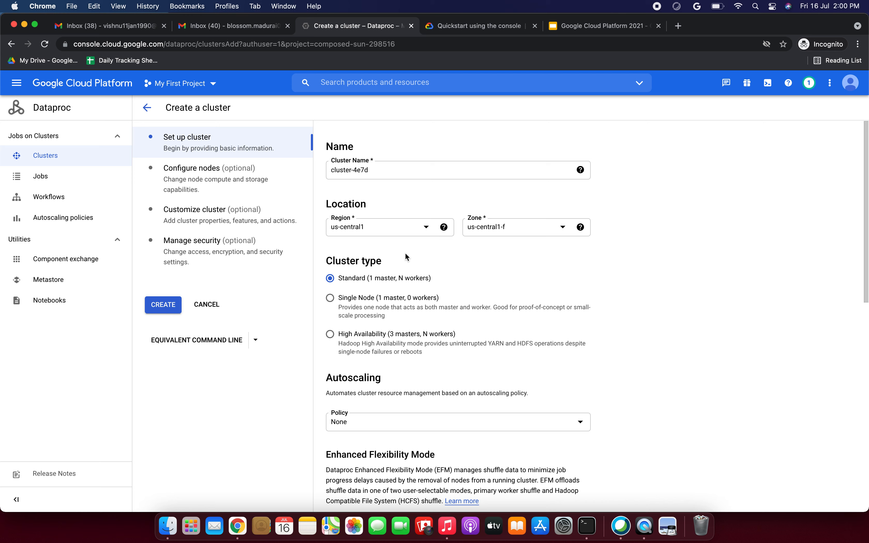
double_click(409, 172)
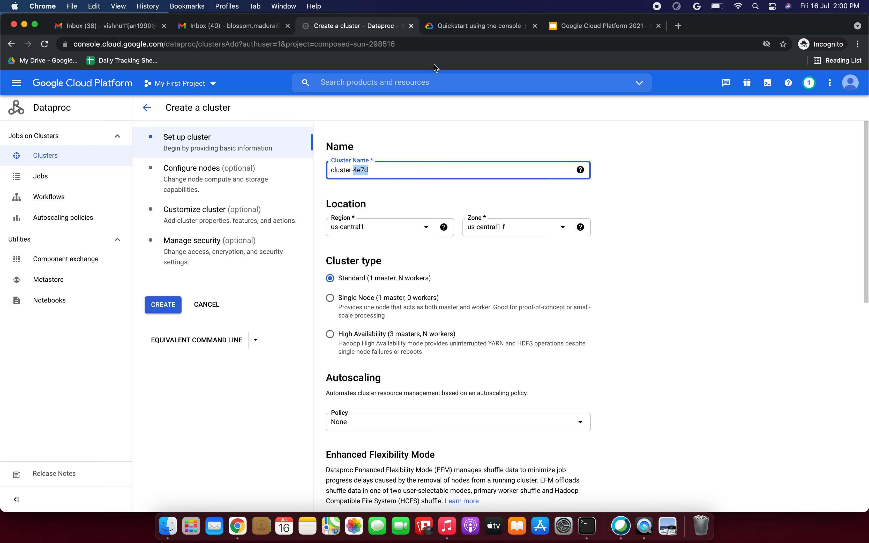
click(453, 24)
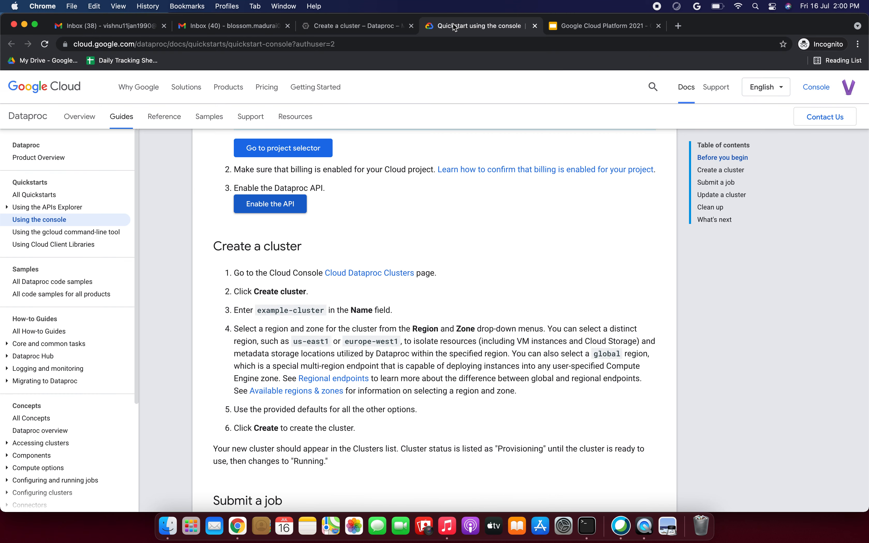
scroll(301, 205, down, 3)
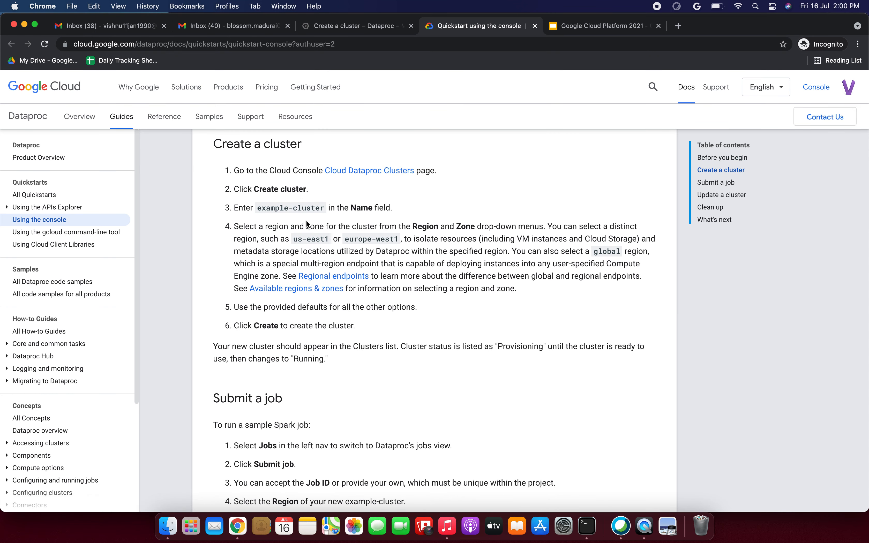
drag(261, 209, 323, 207)
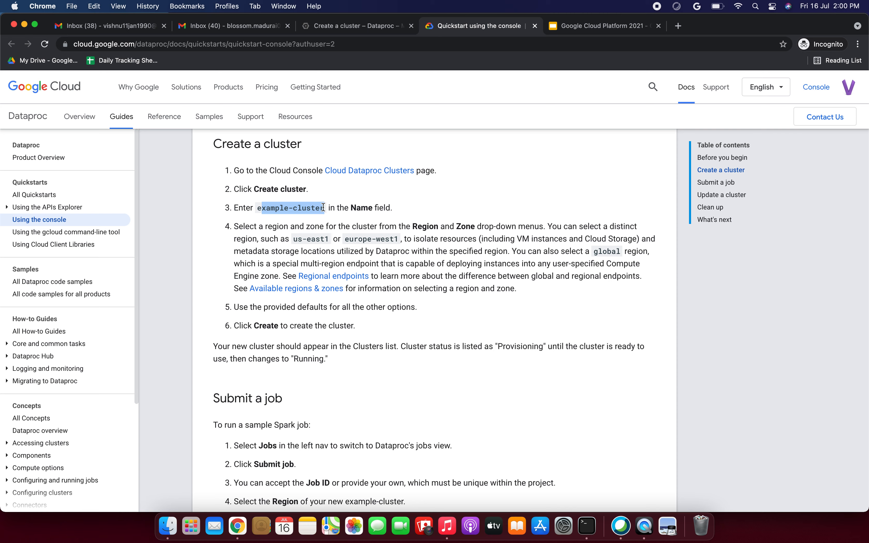
key(ctrl+shift+Tab)
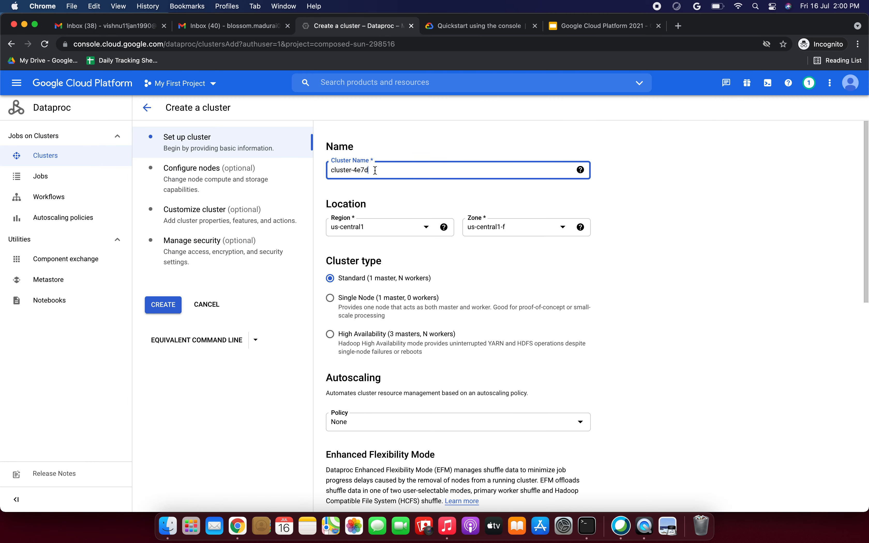
key(super+a)
text(example-cluster)
click(331, 171)
Try the Single Node and High Availability cluster types, returning the selection to Standard (1 master, N workers)
scroll(517, 260, down, 2)
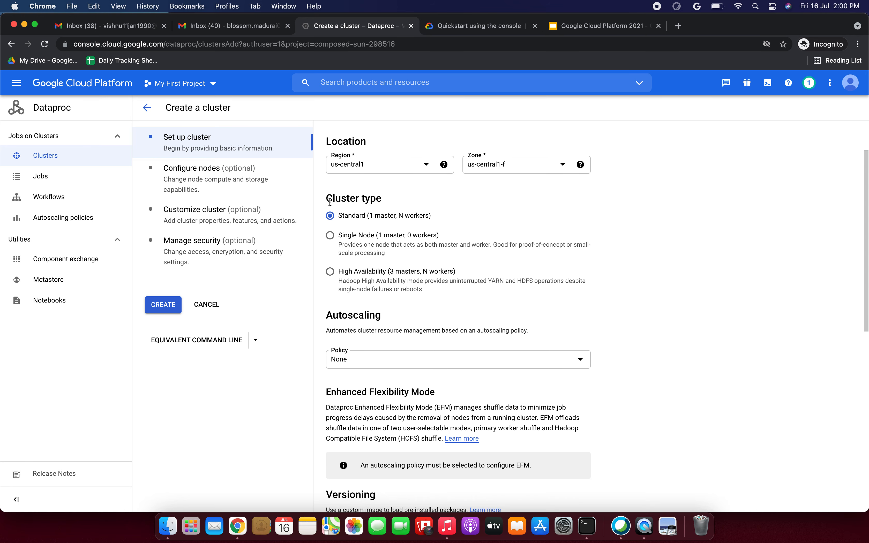
drag(330, 202, 384, 199)
click(410, 203)
click(330, 235)
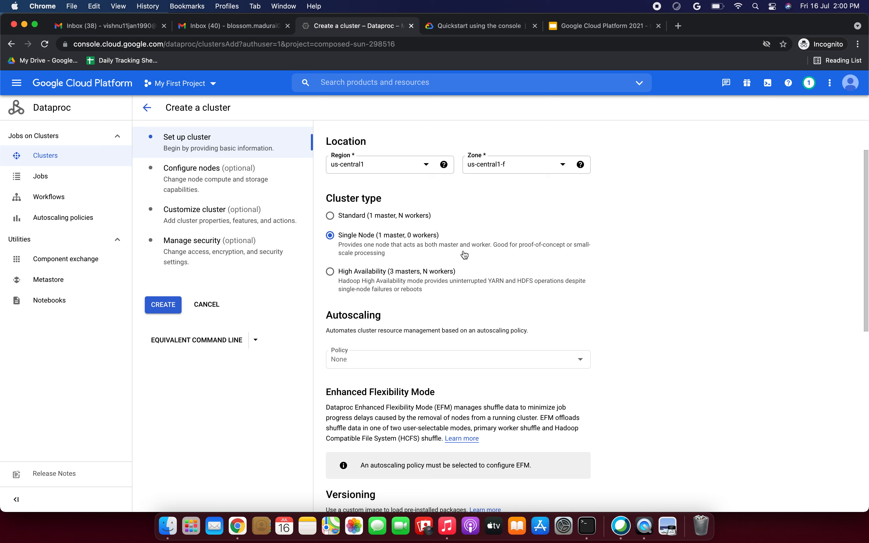
click(330, 272)
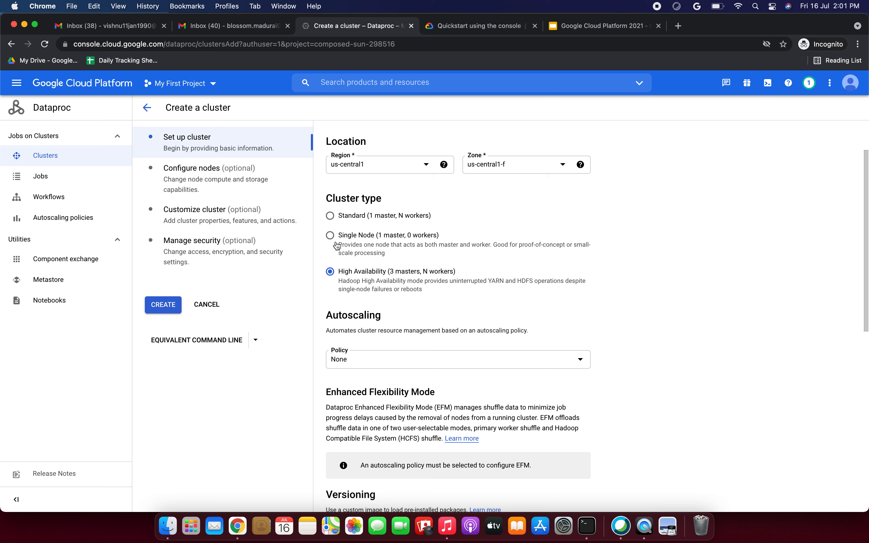
click(330, 236)
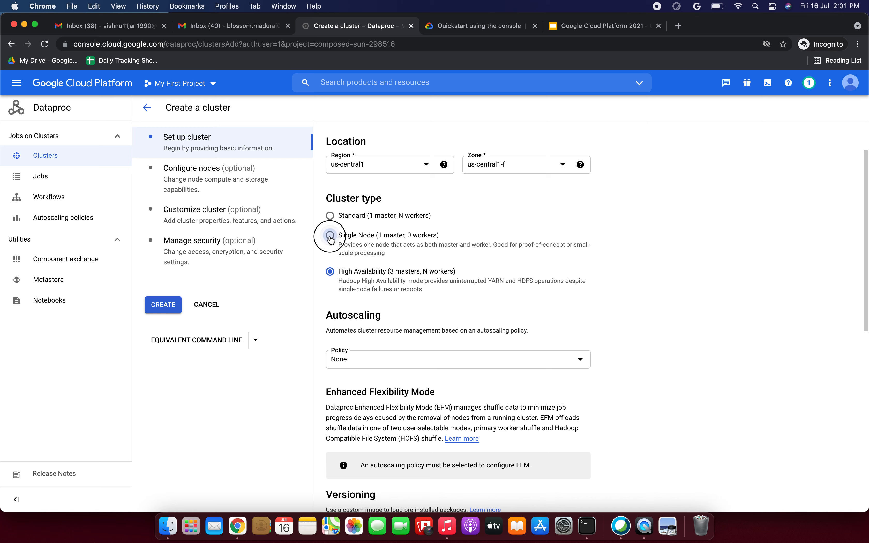
click(330, 219)
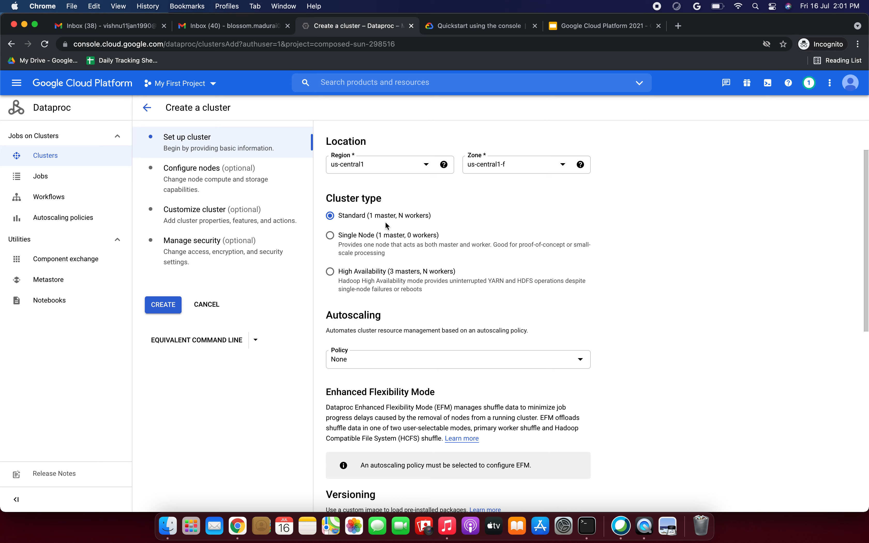
click(331, 272)
click(330, 216)
click(330, 235)
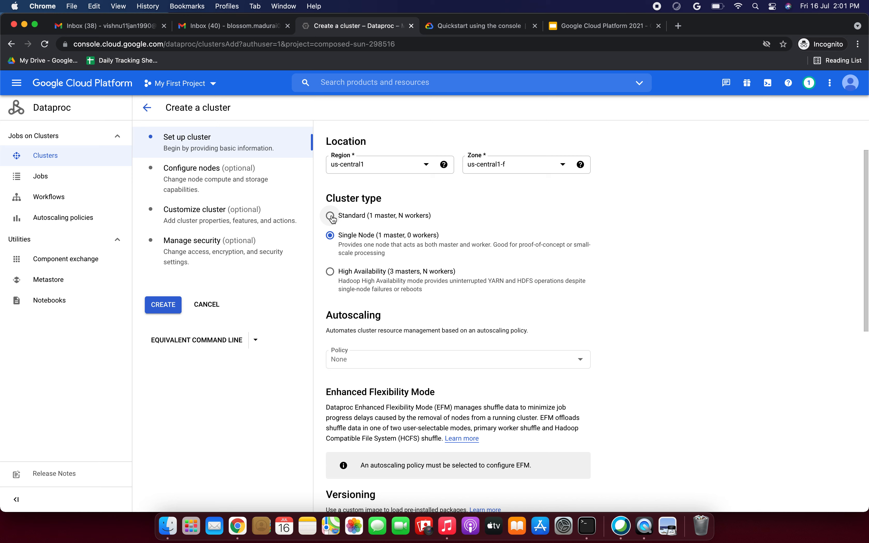
click(331, 217)
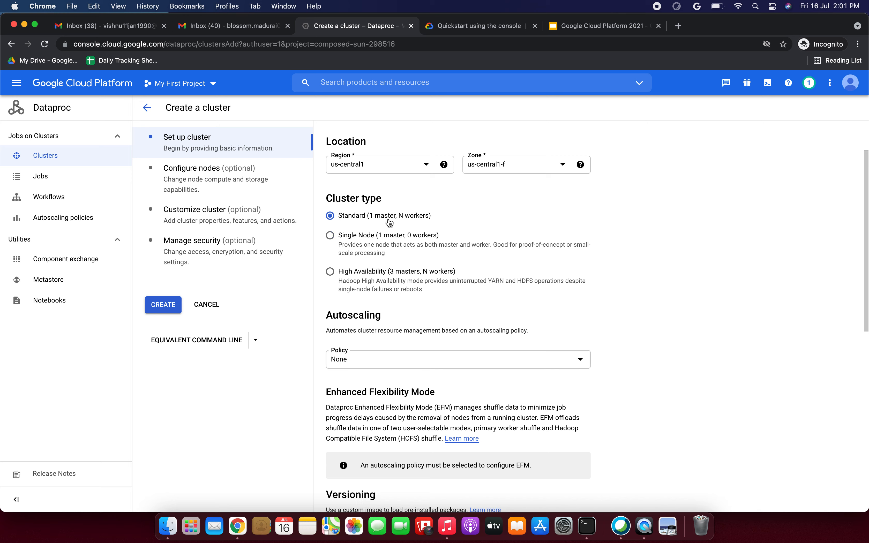
Review the autoscaling, versioning and component options, and open the optional node configuration
scroll(438, 224, down, 3)
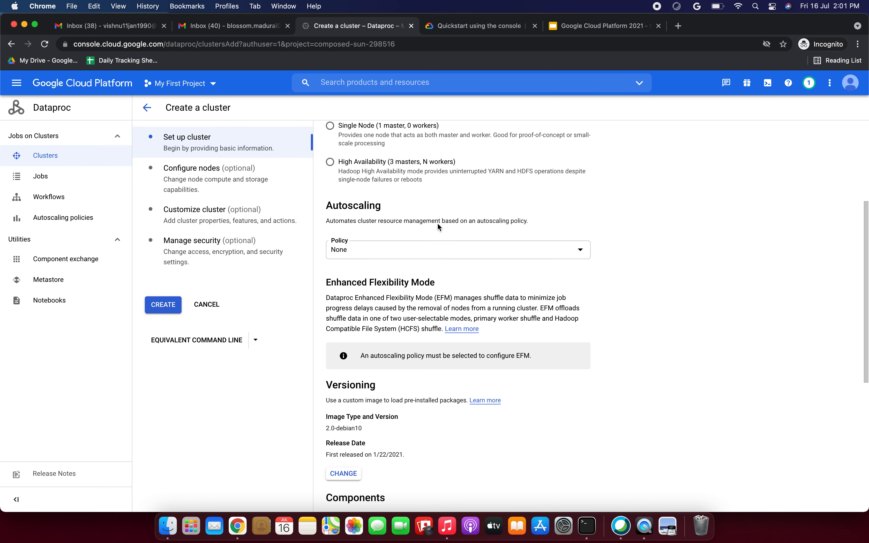
scroll(437, 225, down, 6)
scroll(438, 224, down, 2)
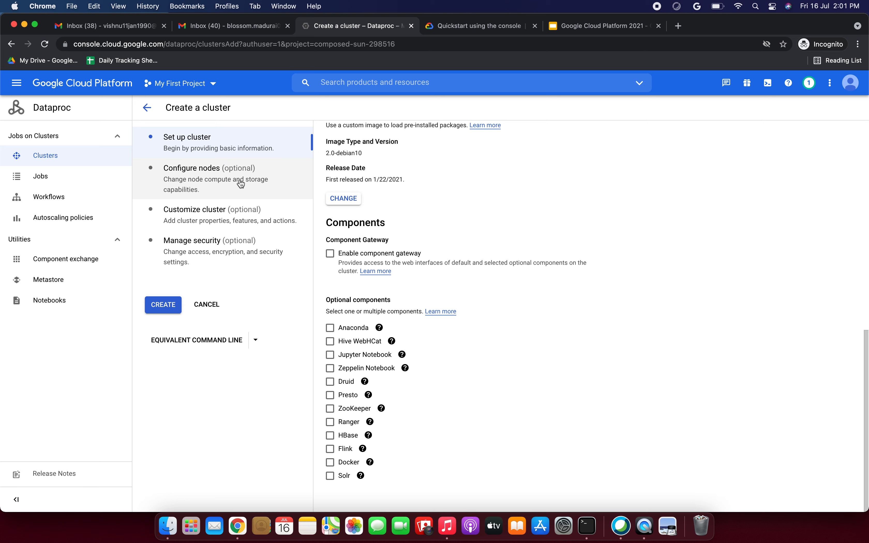
click(258, 187)
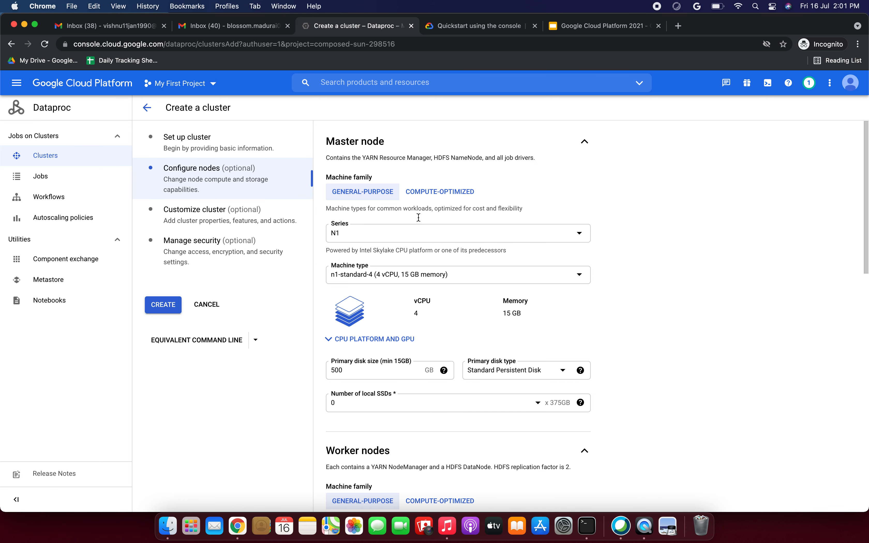
Keep the N1 series for the master node and set its machine type to n1-standard-2 (2 vCPU, 7.5 GB memory)
scroll(398, 235, down, 1)
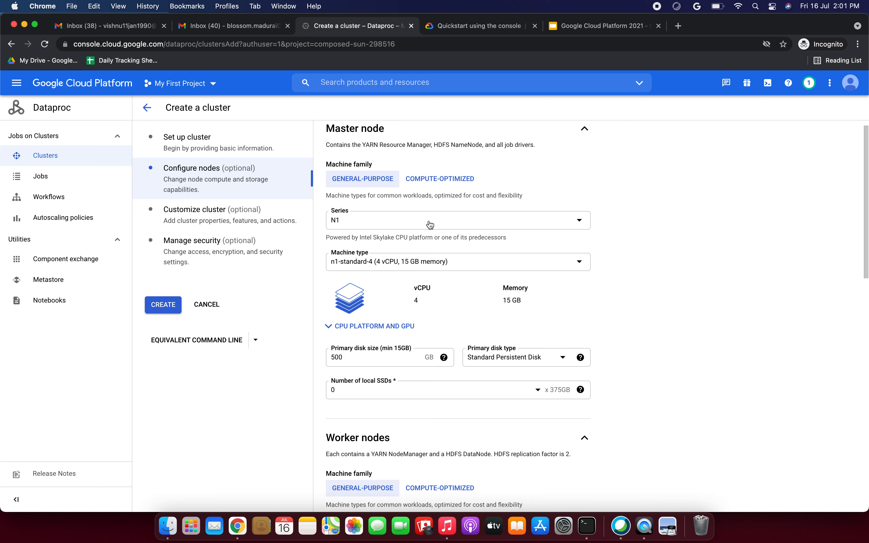
scroll(430, 225, down, 2)
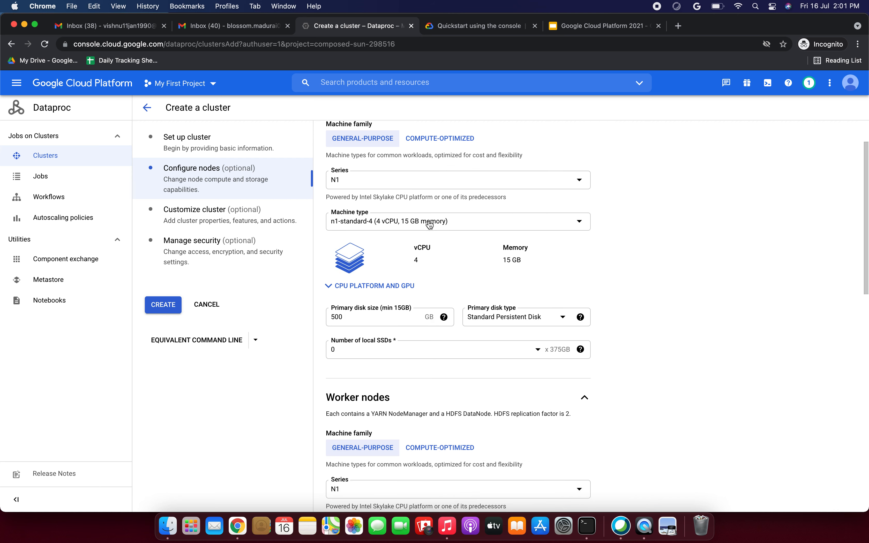
click(435, 188)
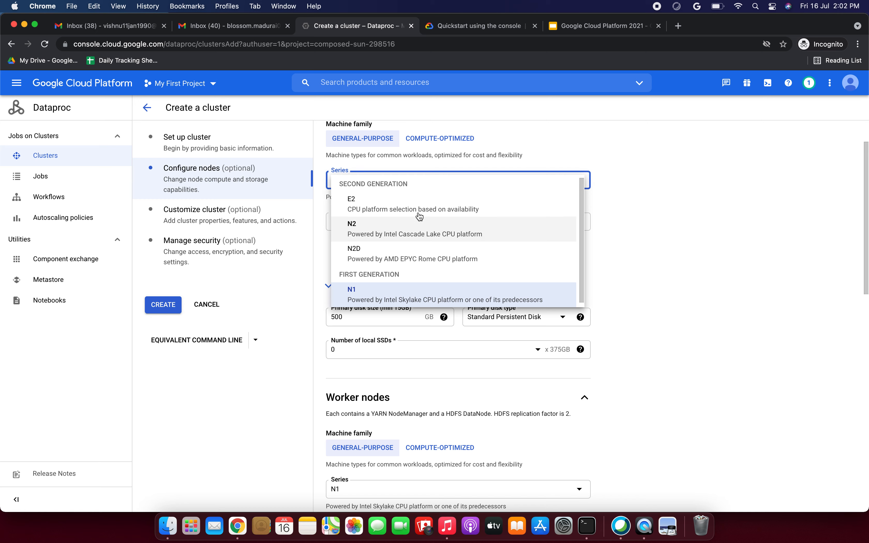
click(419, 297)
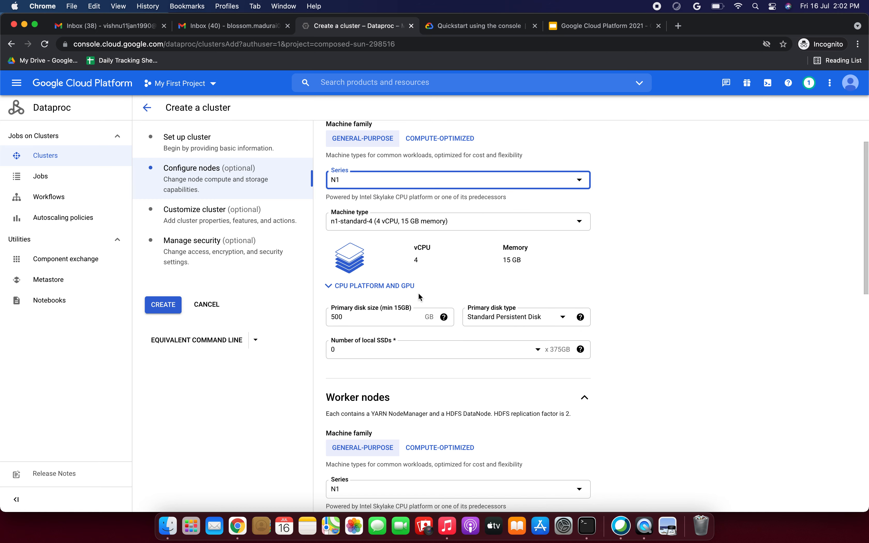
click(449, 223)
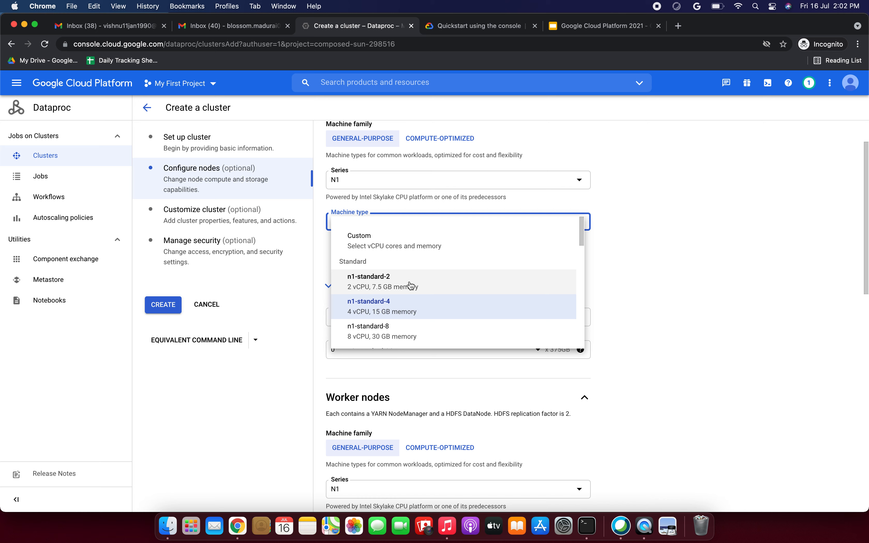
click(441, 286)
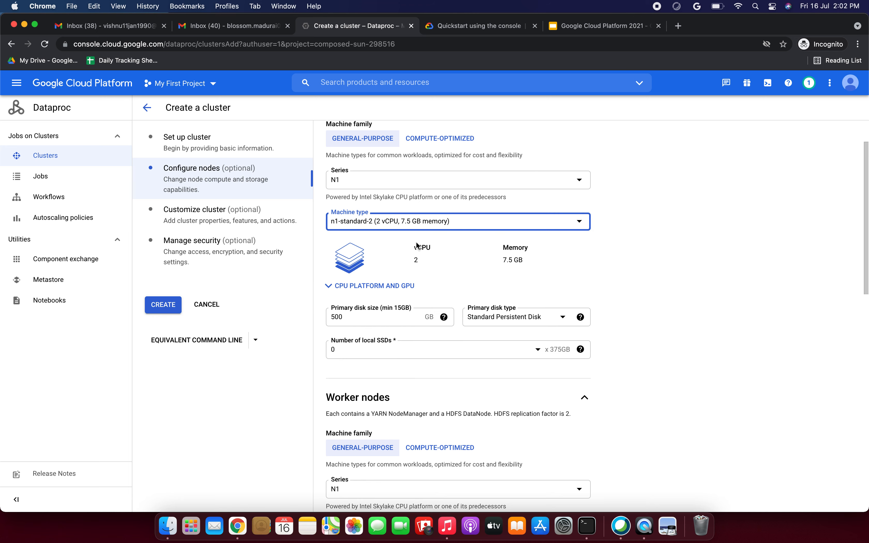
Set the master node's primary disk size to 30 GB
scroll(448, 243, down, 2)
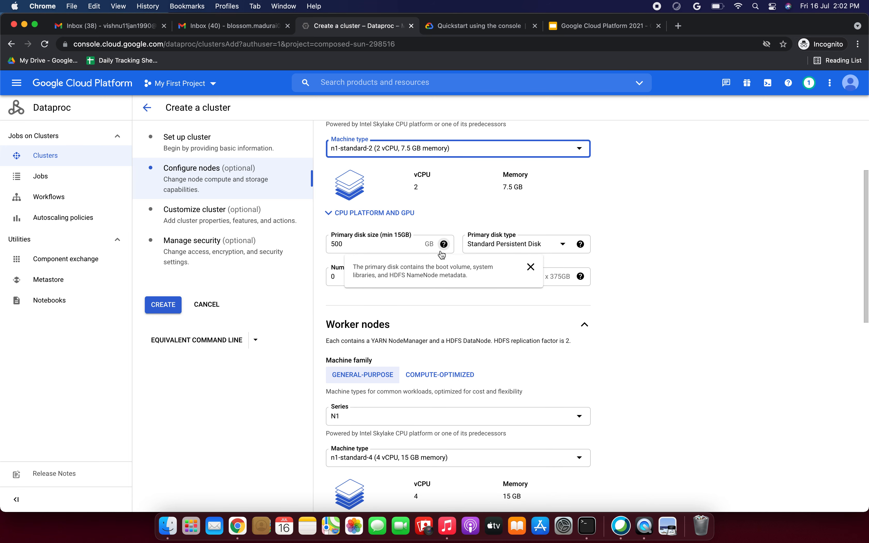
double_click(377, 242)
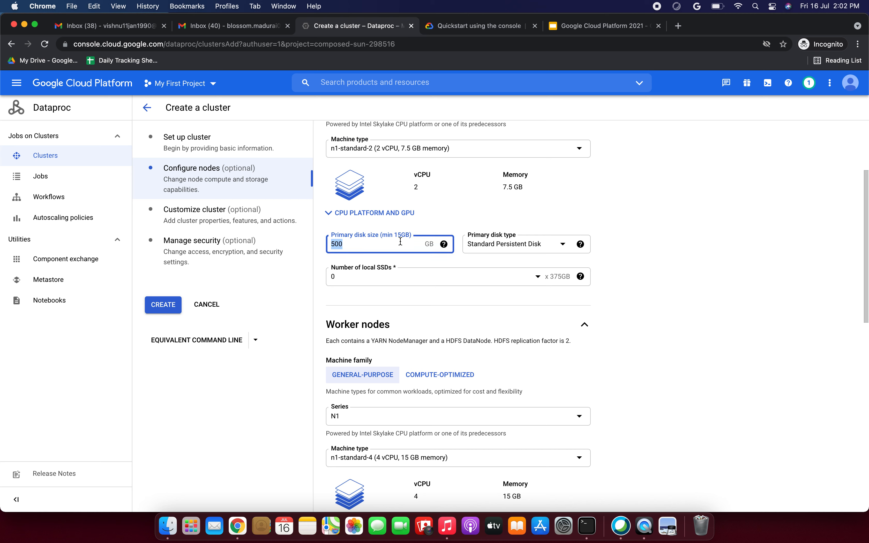
key(BackSpace)
scroll(670, 293, down, 3)
click(680, 238)
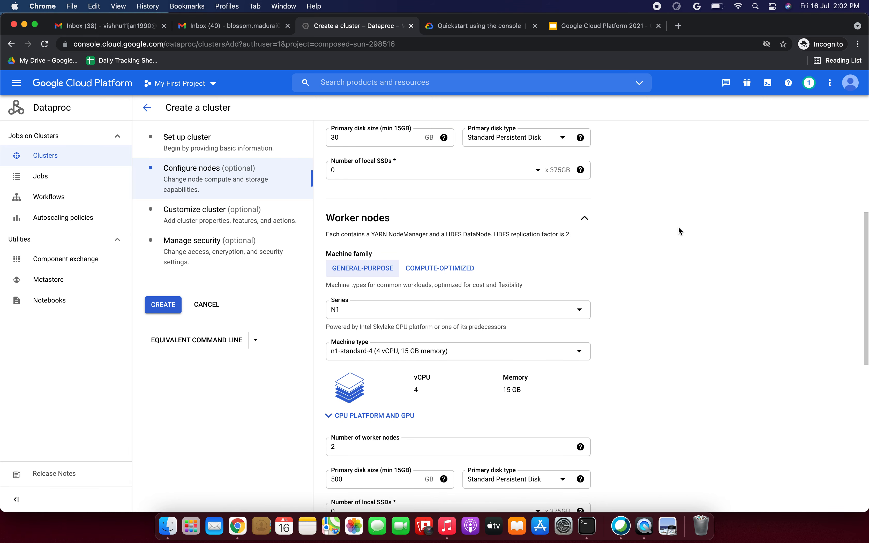
Compare the master and worker node settings and set the worker nodes' primary disk size to 30 GB
scroll(485, 233, down, 1)
drag(340, 201, 545, 202)
click(574, 214)
scroll(574, 214, down, 1)
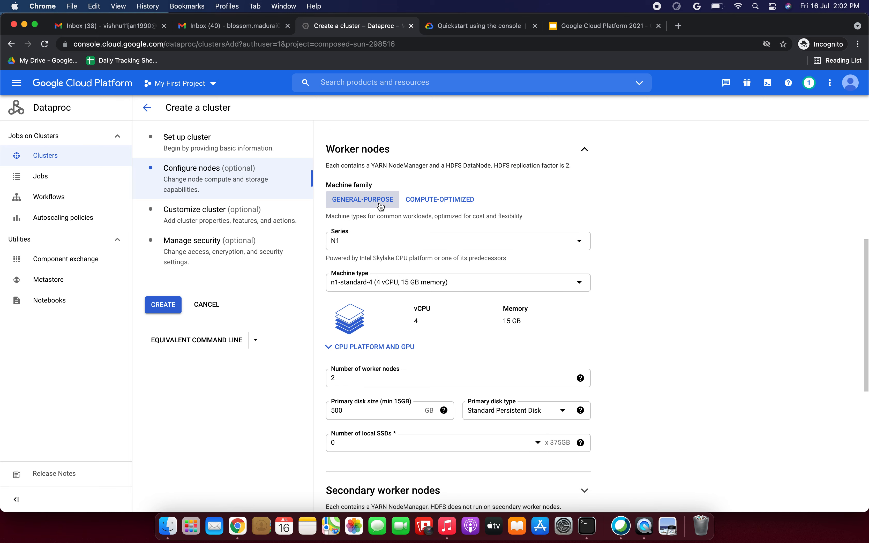
scroll(498, 197, up, 8)
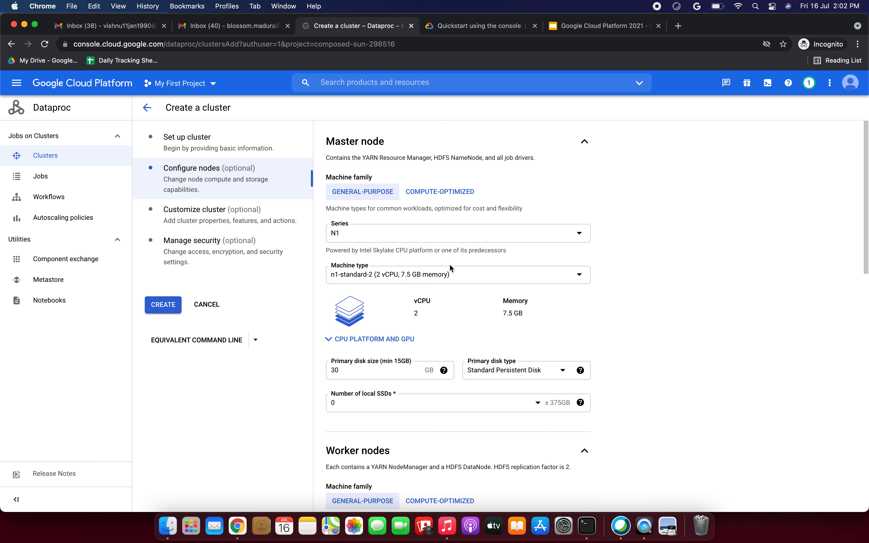
scroll(450, 264, down, 7)
scroll(450, 267, down, 5)
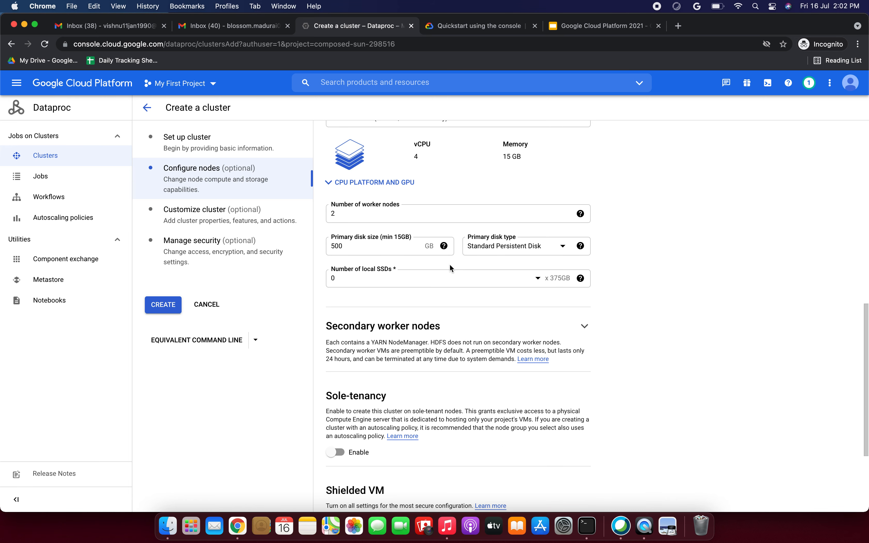
double_click(358, 247)
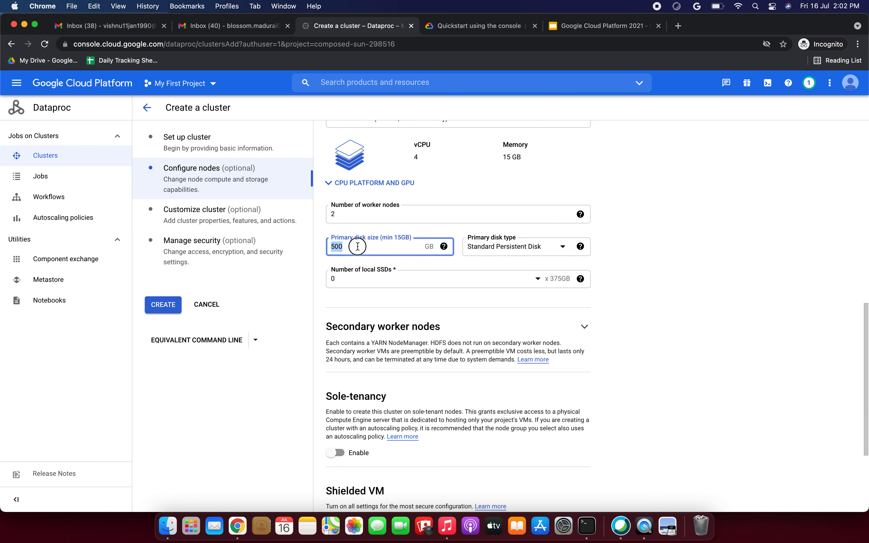
key(BackSpace)
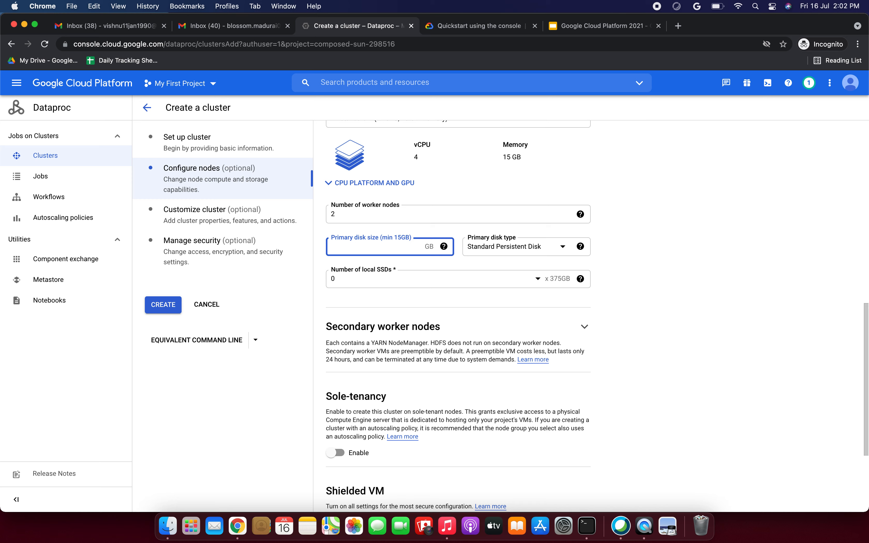
click(642, 248)
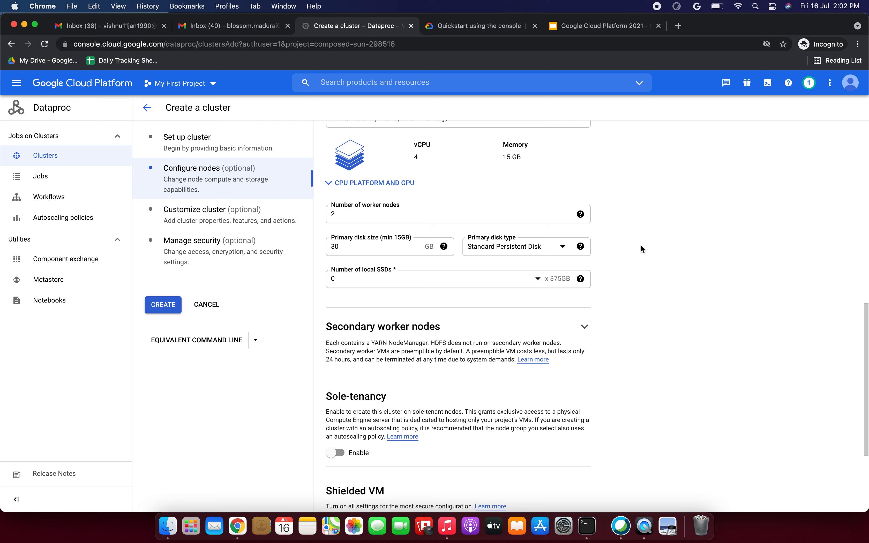
Review the worker, sole-tenancy and Shielded VM options, and expand the secondary worker node settings
scroll(641, 245, down, 3)
scroll(584, 325, up, 2)
scroll(584, 324, up, 5)
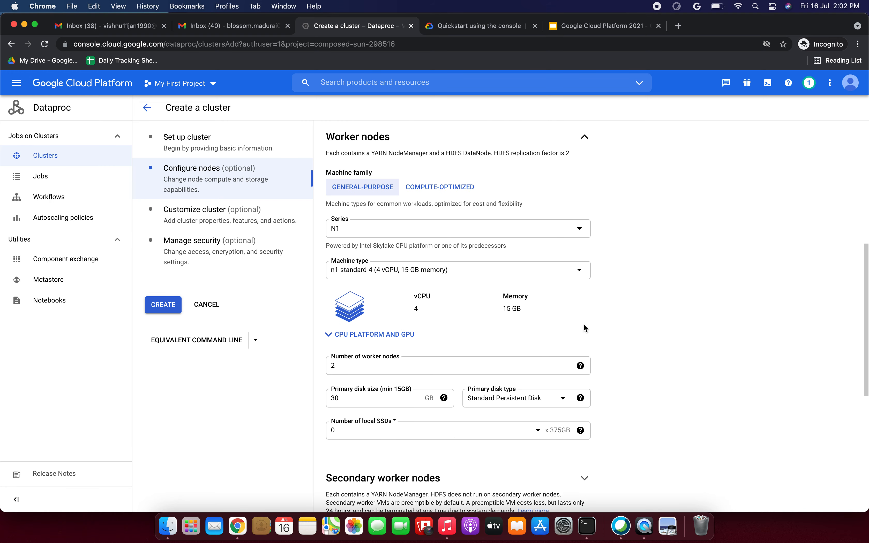
scroll(584, 327, up, 9)
scroll(584, 328, down, 15)
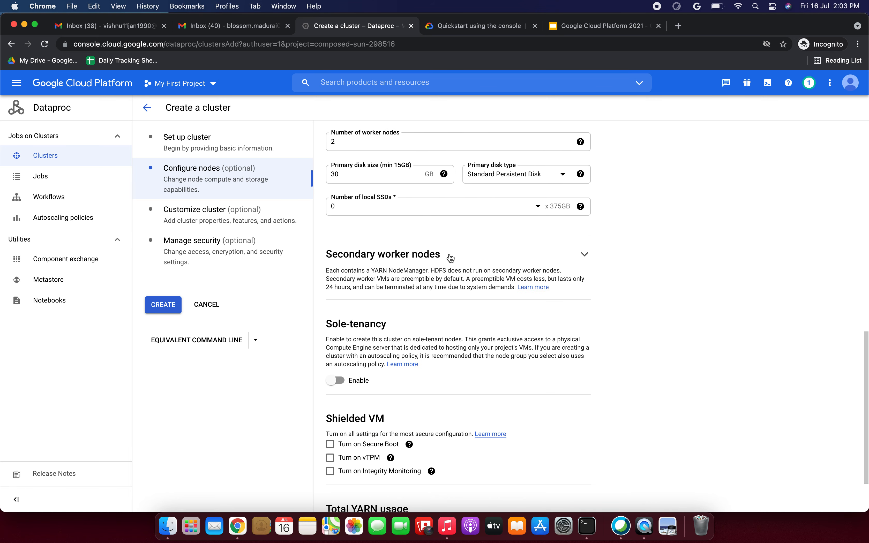
scroll(454, 347, down, 1)
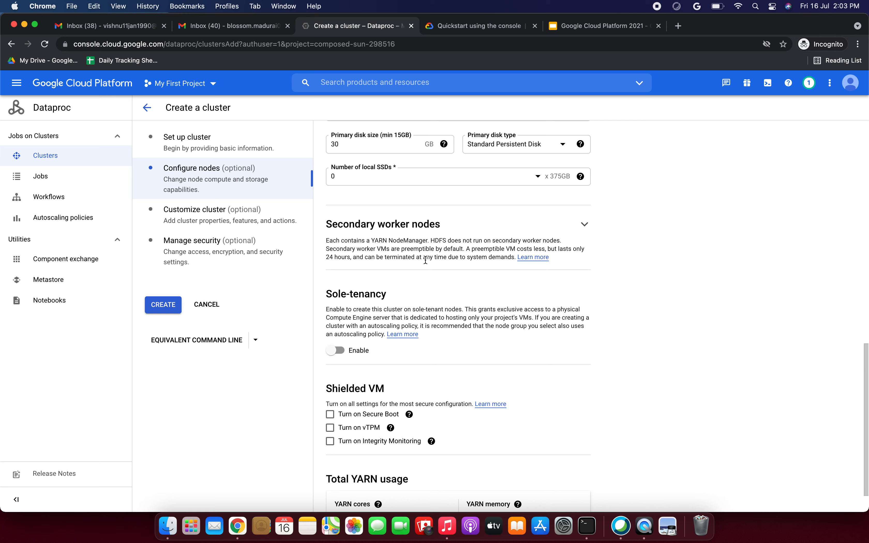
scroll(510, 267, down, 1)
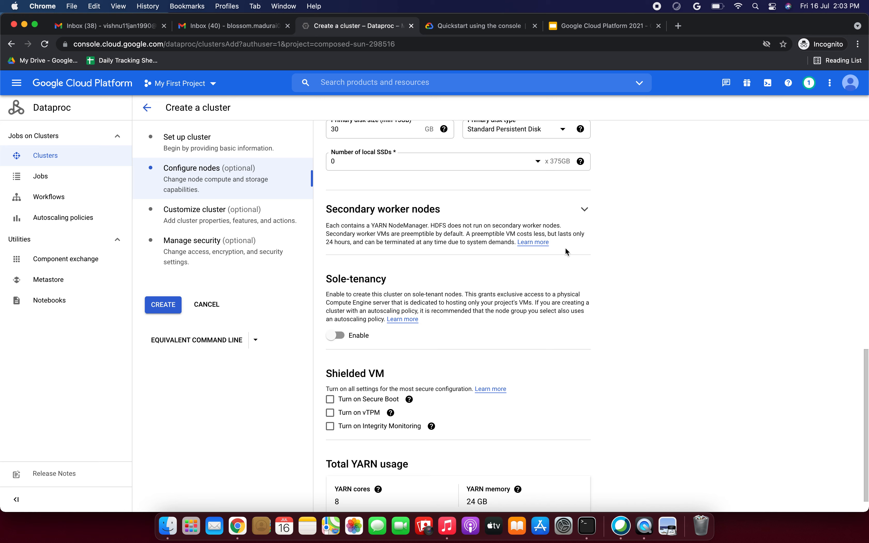
drag(395, 209, 442, 210)
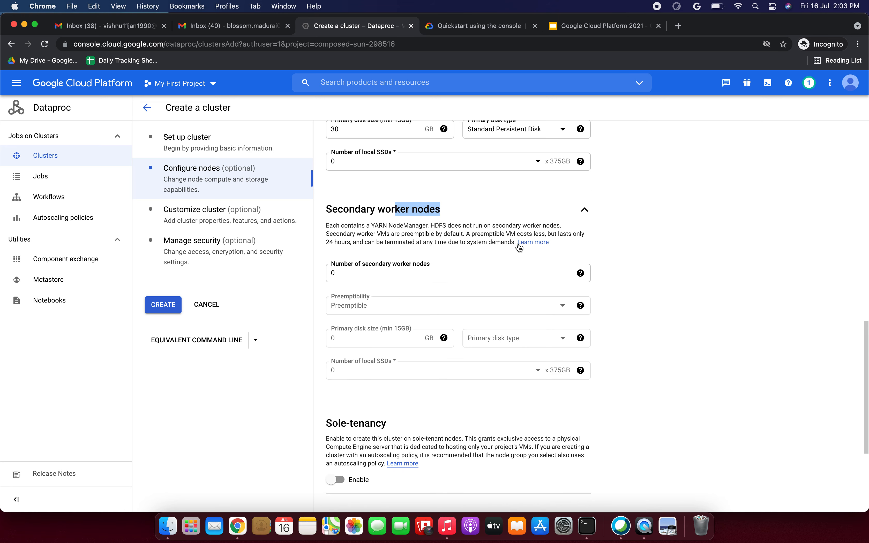
click(396, 214)
click(397, 214)
scroll(398, 255, down, 2)
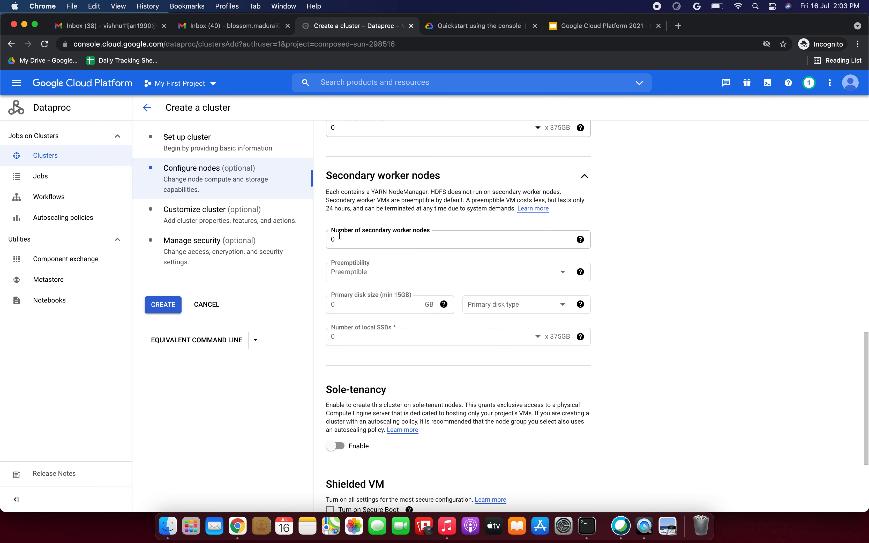
Try different secondary worker node counts, ending with 1
click(388, 239)
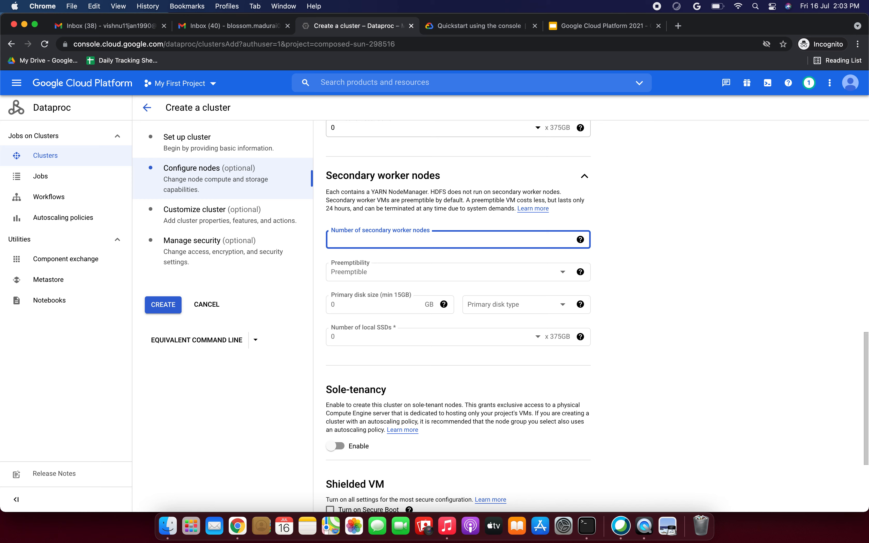
text(1)
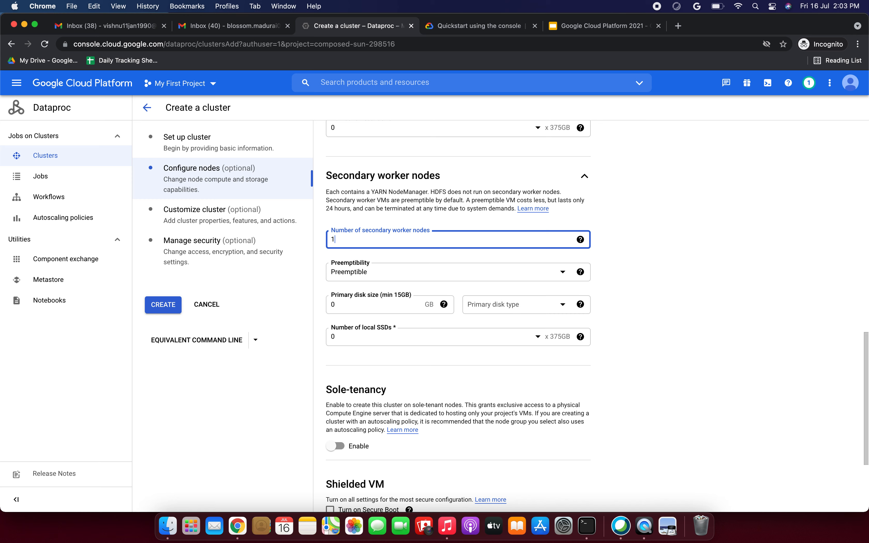
key(BackSpace)
text(2)
key(BackSpace)
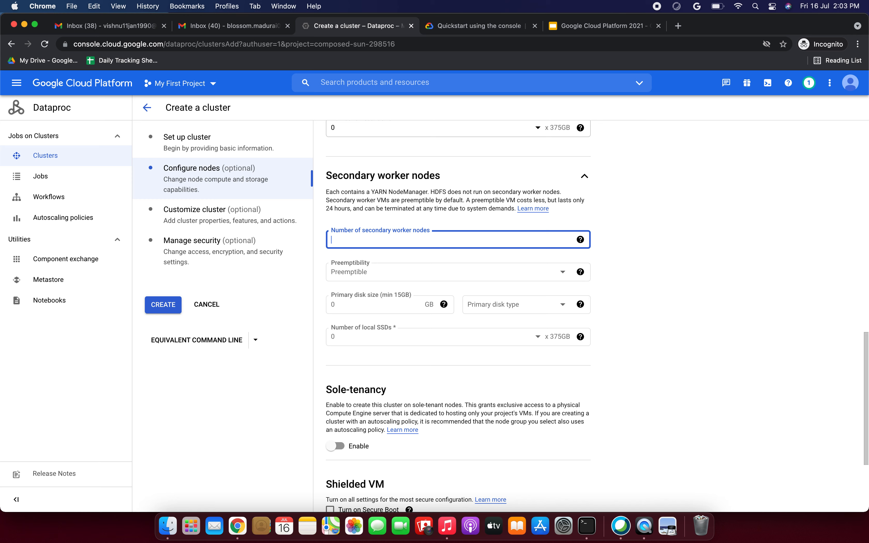
text(1)
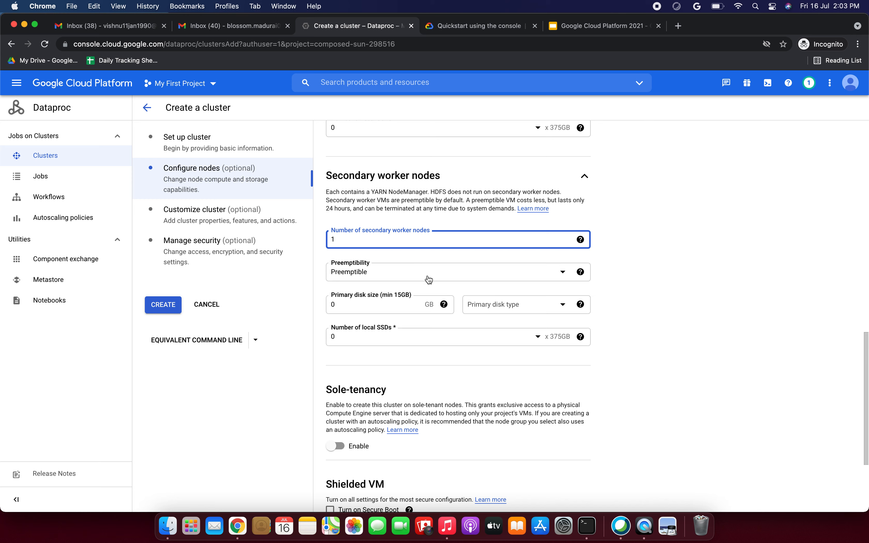
Examine the preemptibility choices for the secondary worker nodes and select Non-preemptible
click(404, 273)
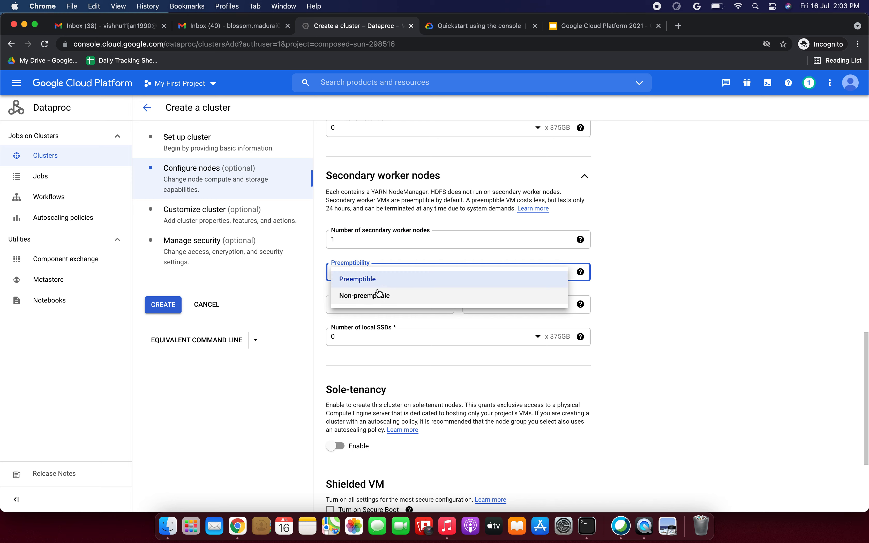
click(655, 259)
scroll(656, 258, down, 2)
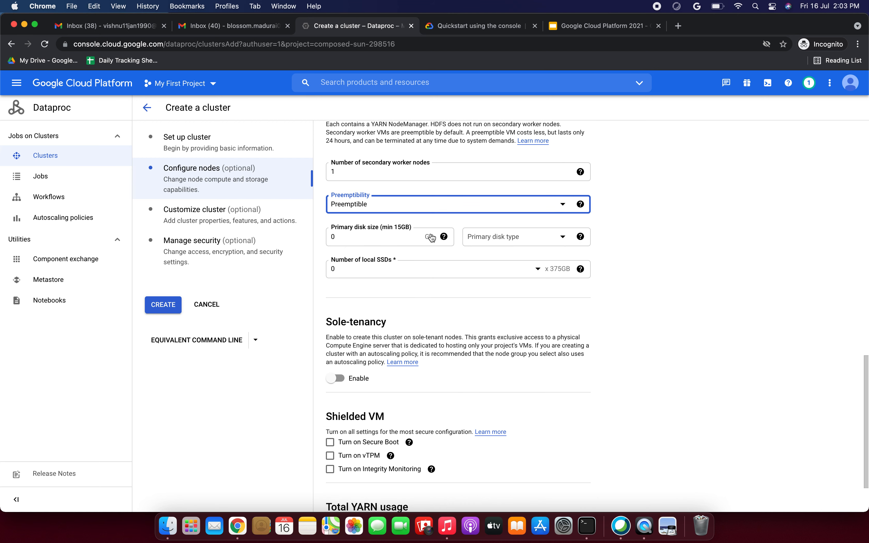
click(412, 215)
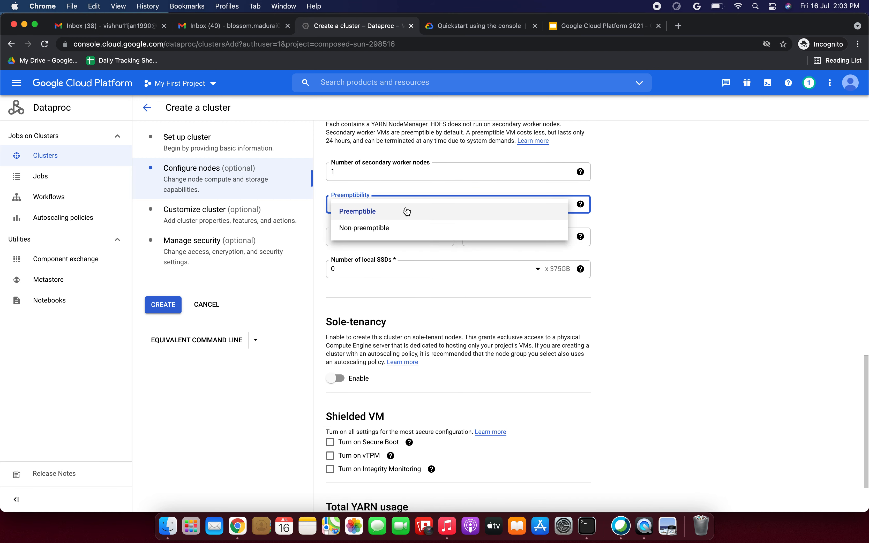
click(382, 230)
scroll(519, 319, up, 3)
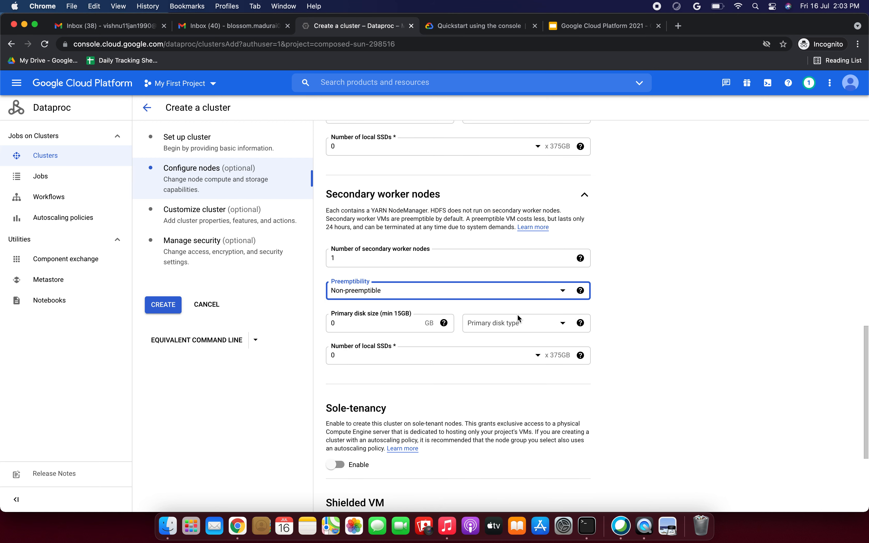
Return the number of secondary worker nodes to 0
click(438, 258)
key(BackSpace)
text(0)
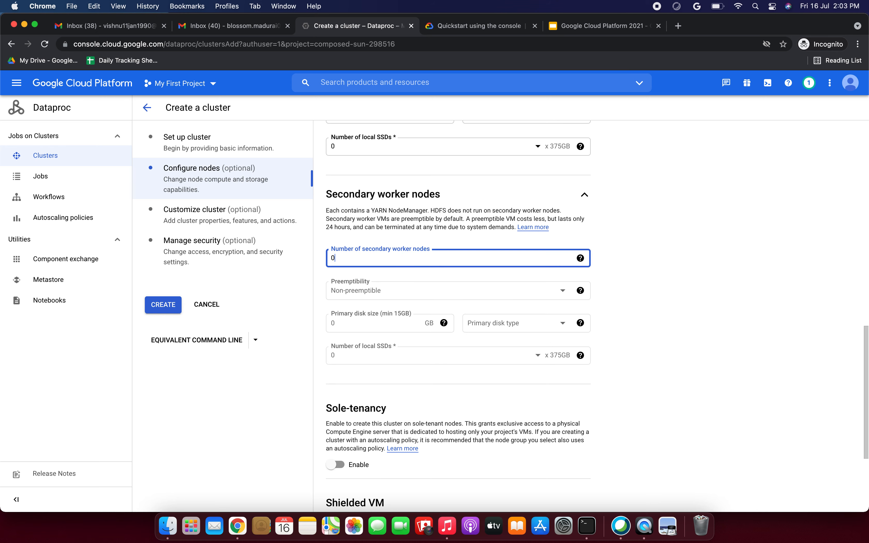
click(607, 246)
Try to create the cluster with the current node configuration, read the resulting message and dismiss it
scroll(607, 242, down, 5)
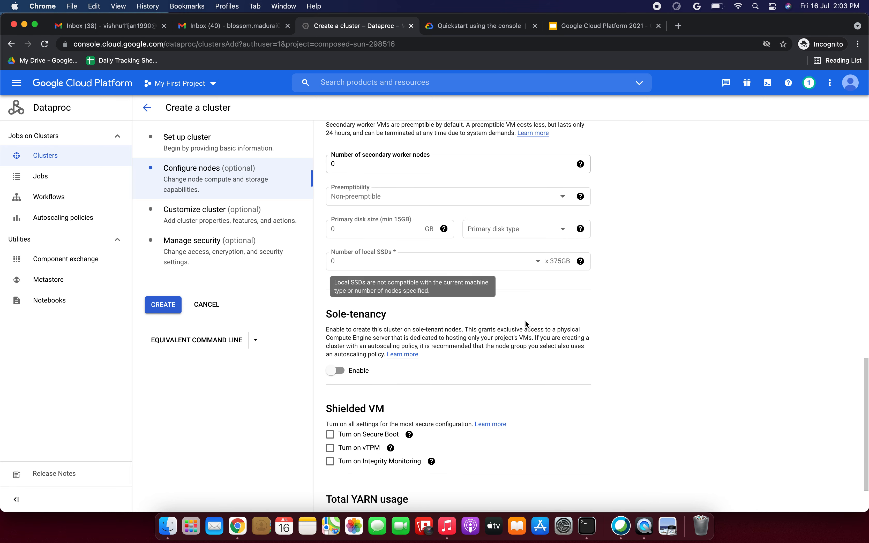
click(216, 176)
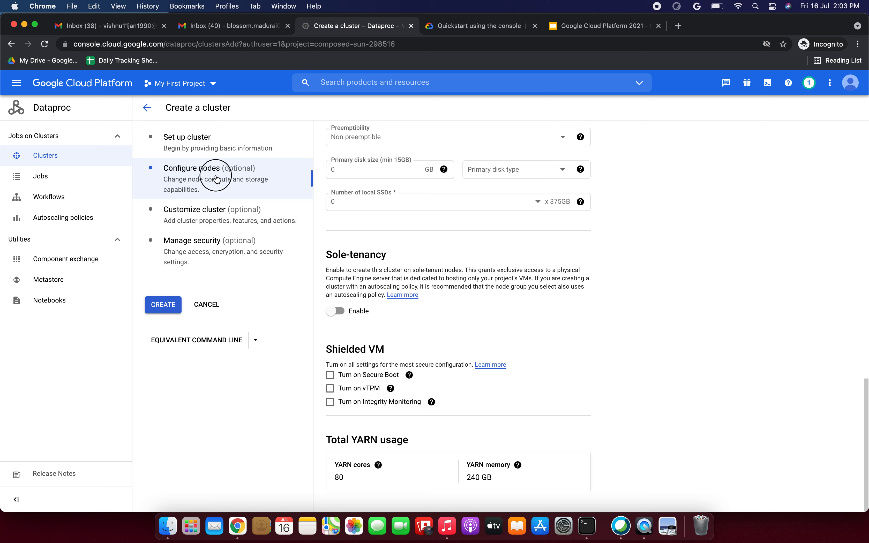
click(166, 308)
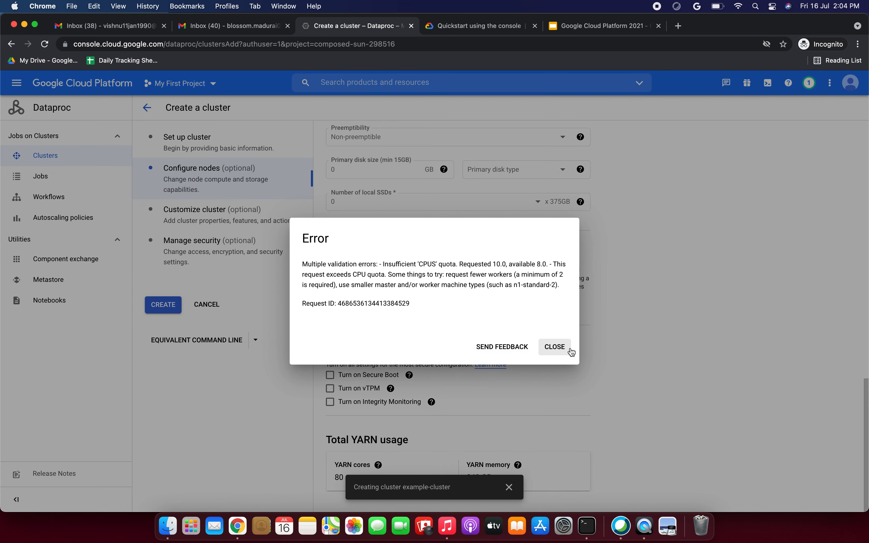
drag(487, 285, 534, 286)
click(502, 316)
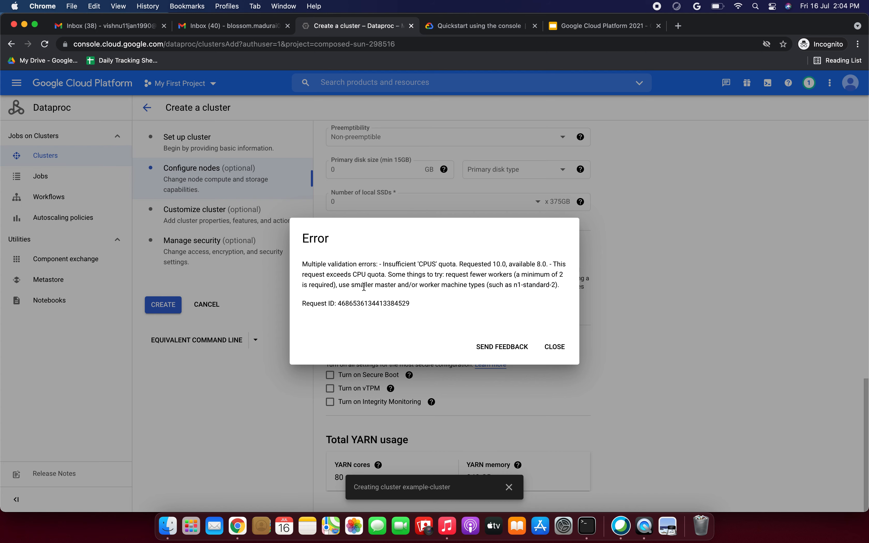
drag(307, 266, 436, 275)
click(344, 287)
drag(401, 286, 556, 285)
click(554, 347)
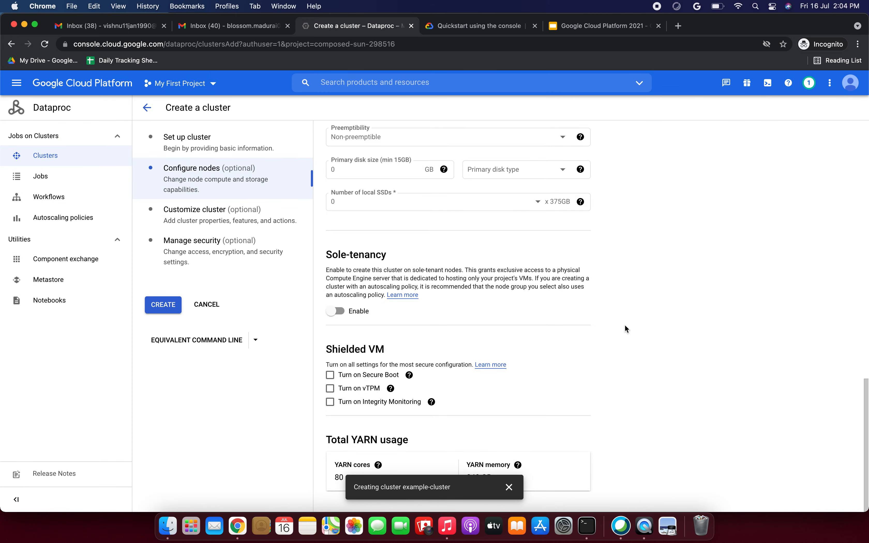
Keep the master node's machine type at n1-standard-2 and set the worker nodes' machine type to n1-standard-2
scroll(624, 324, up, 15)
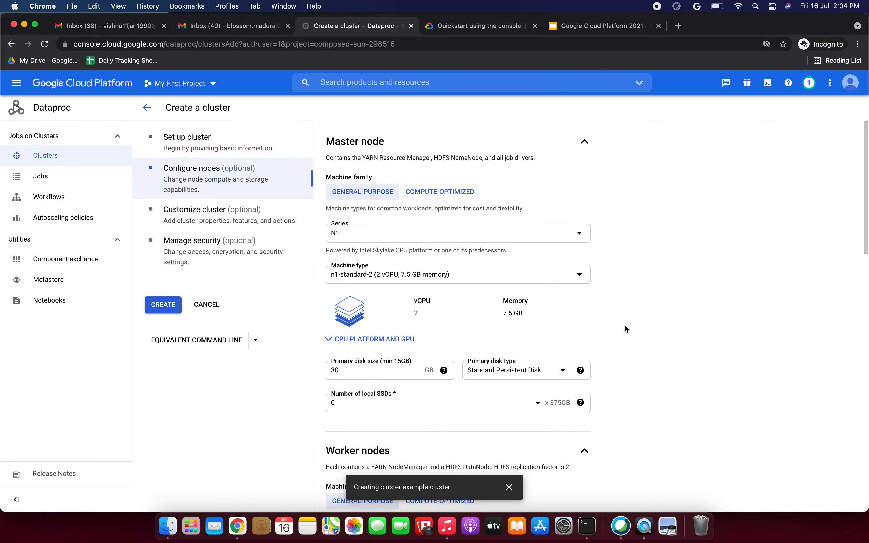
click(466, 274)
click(428, 341)
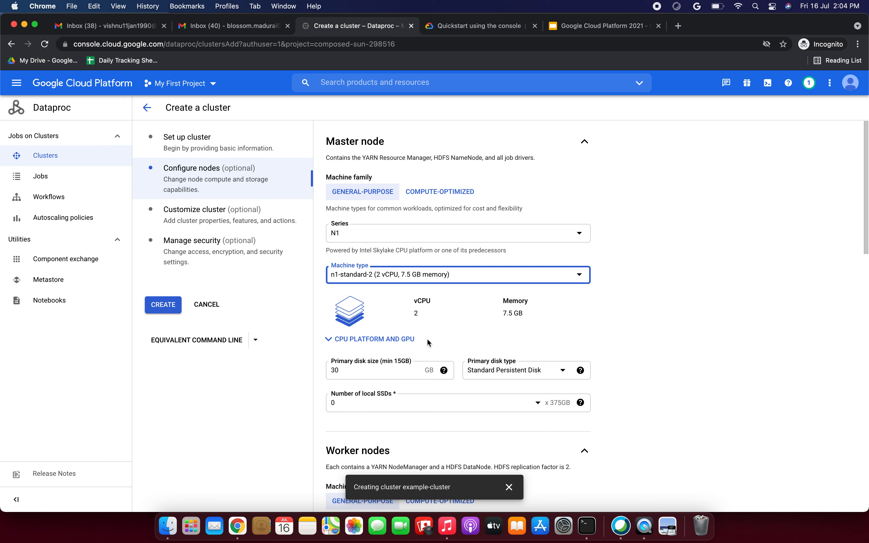
scroll(427, 338, down, 8)
click(441, 304)
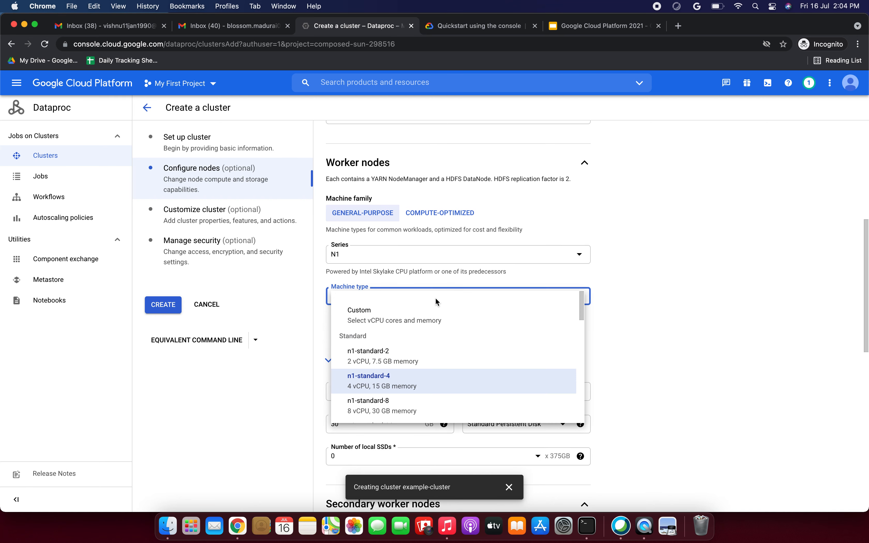
click(391, 354)
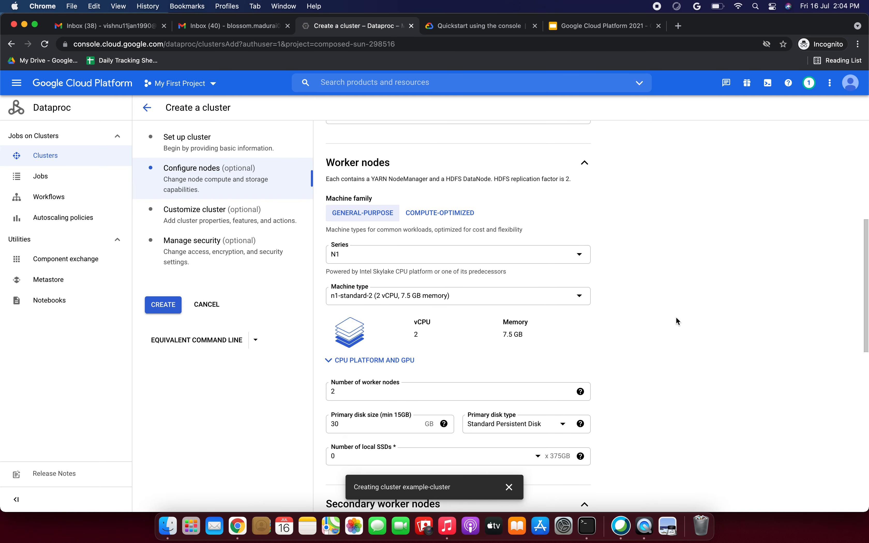
Review the master and worker node settings and create the cluster
scroll(676, 318, down, 10)
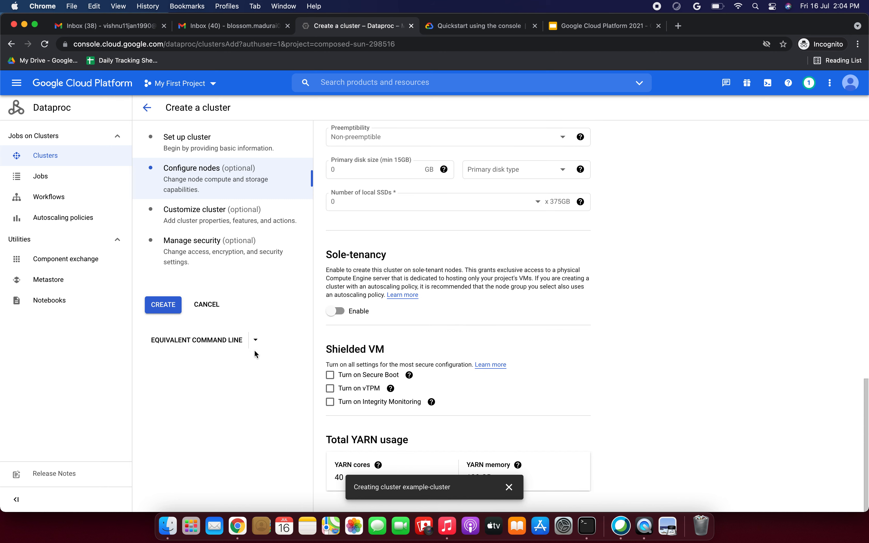
scroll(411, 268, up, 15)
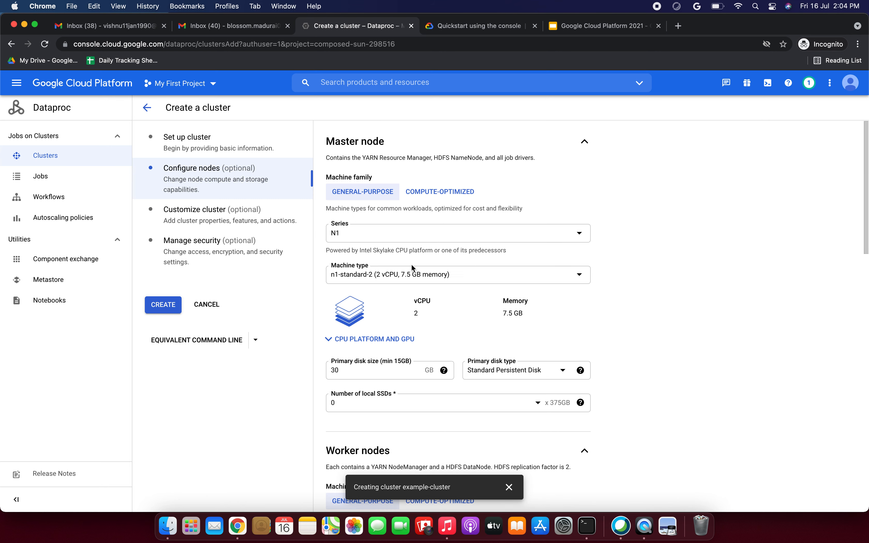
scroll(411, 264, down, 5)
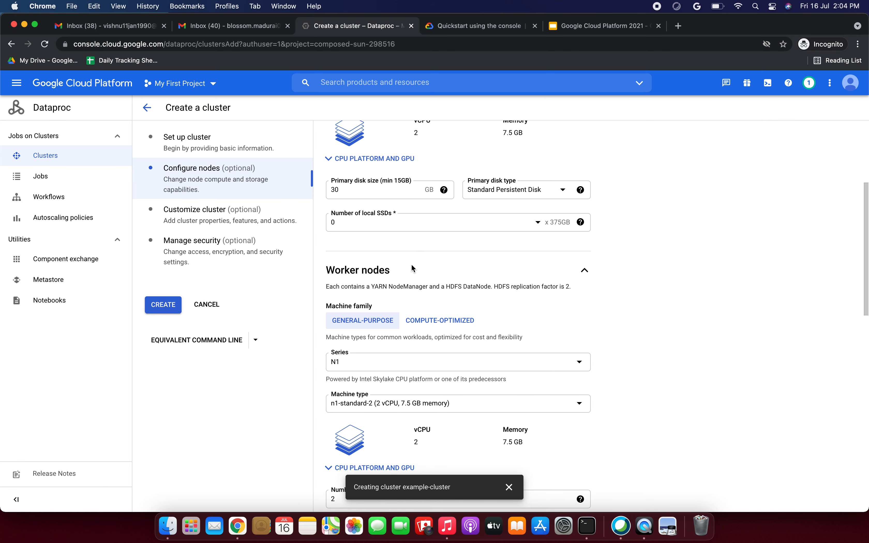
click(161, 309)
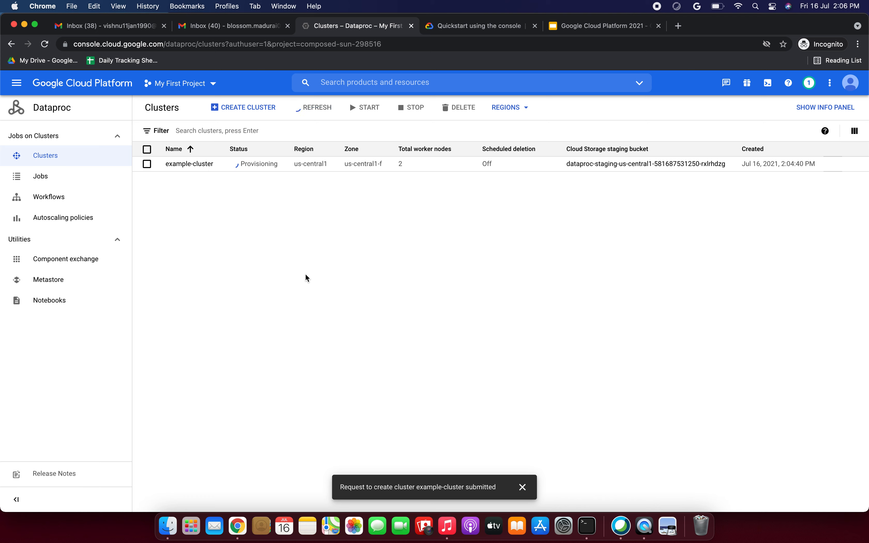
Refresh the cluster list to check the provisioning status of example-cluster
click(325, 105)
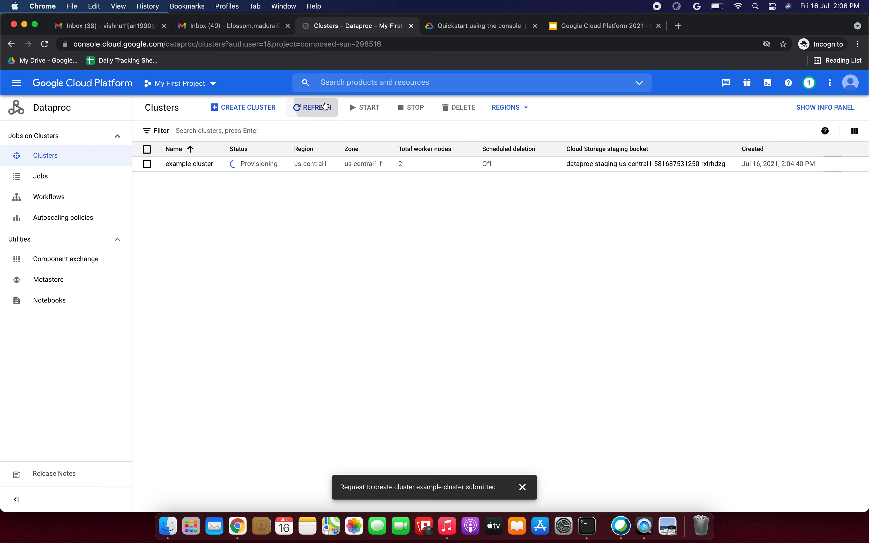
click(326, 105)
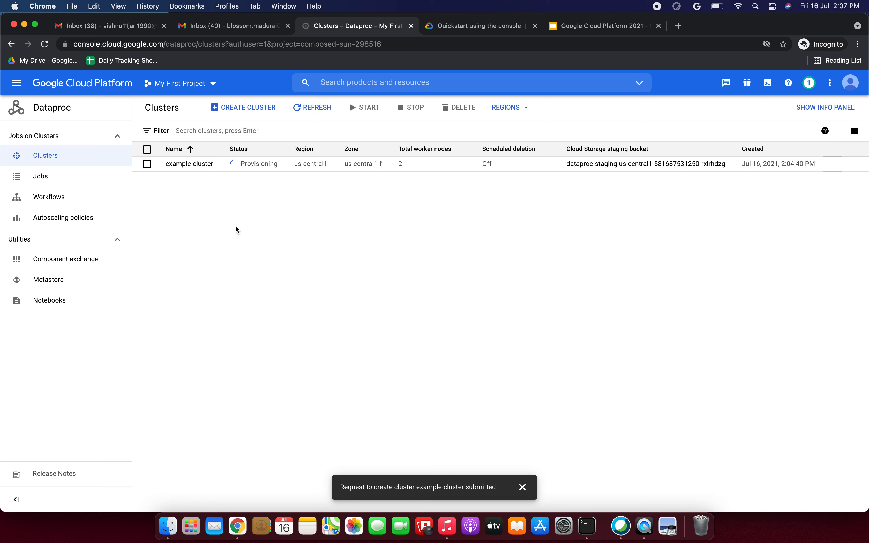
click(84, 181)
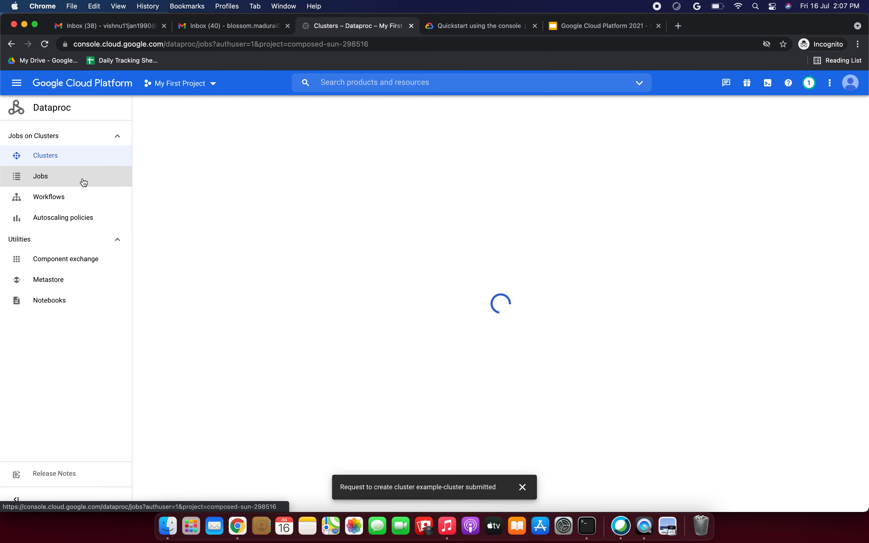
click(74, 155)
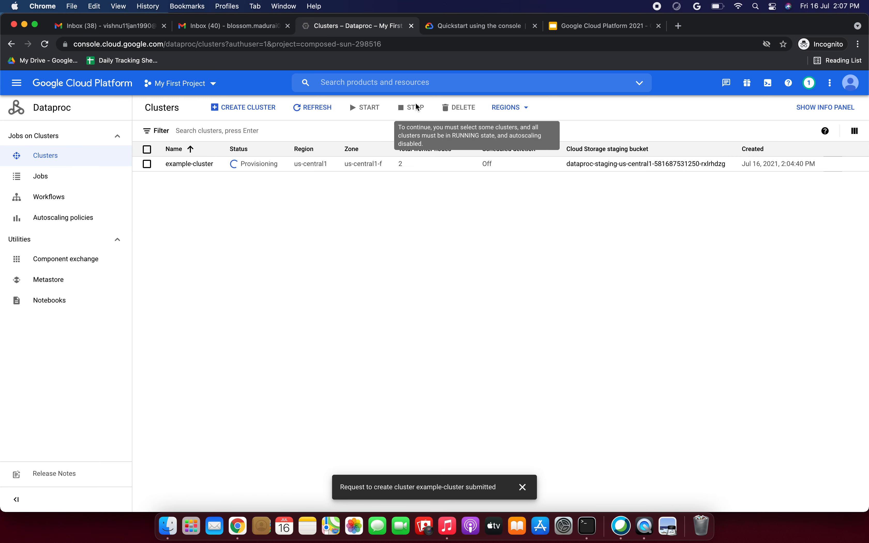
click(313, 114)
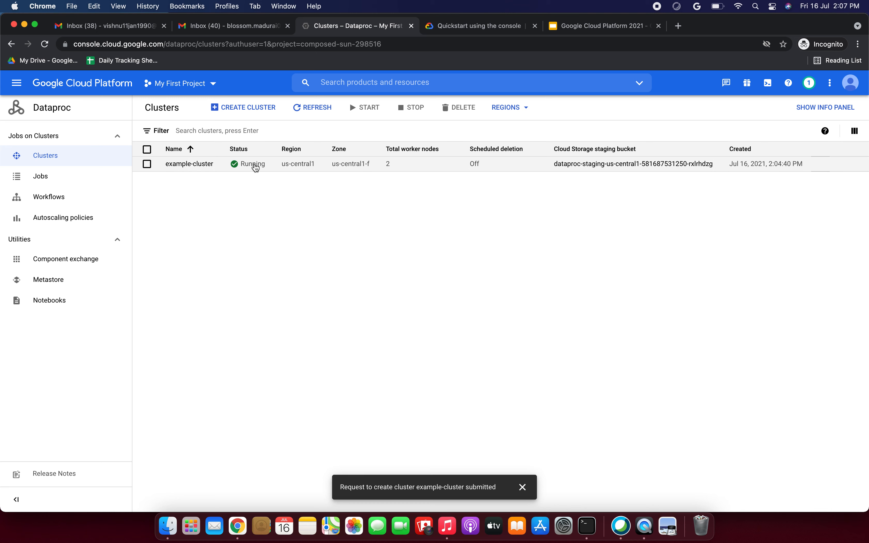
Start a new Dataproc job submission and keep the suggested job ID
click(90, 180)
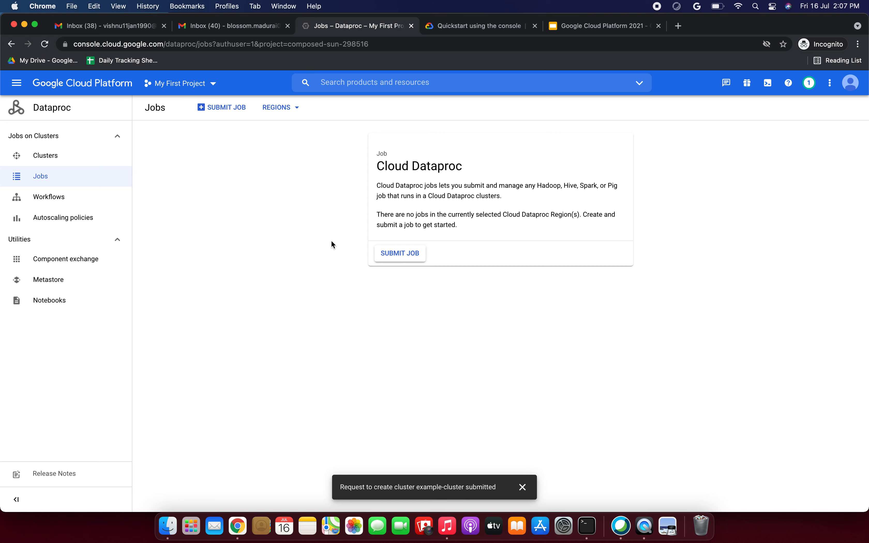
click(399, 253)
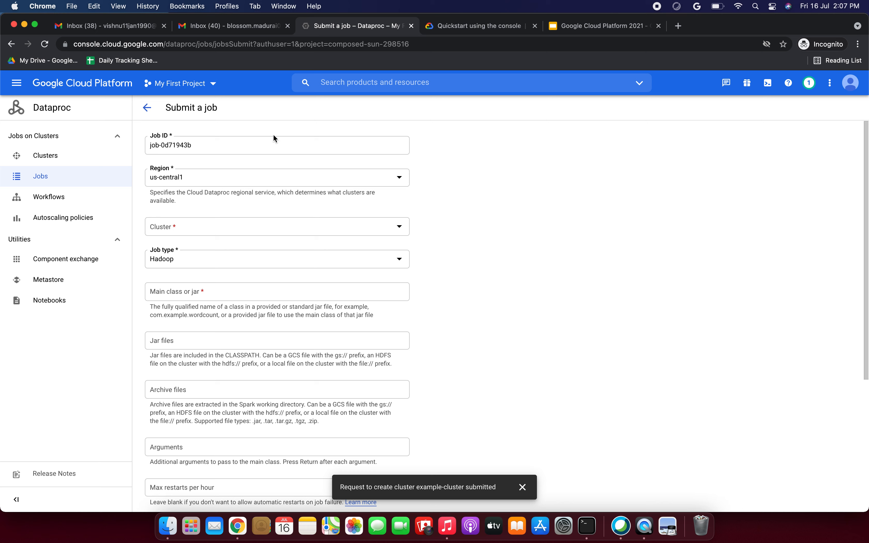
click(289, 150)
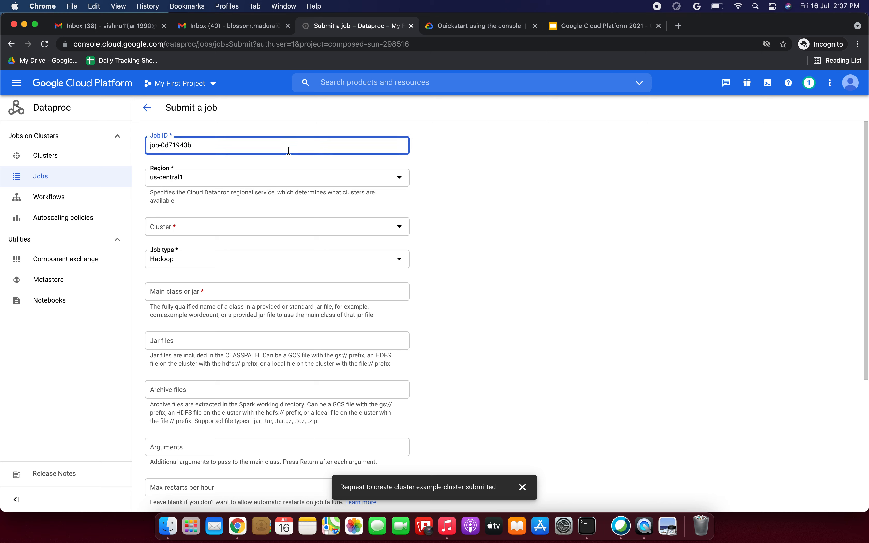
key(BackSpace)
text(b)
click(413, 150)
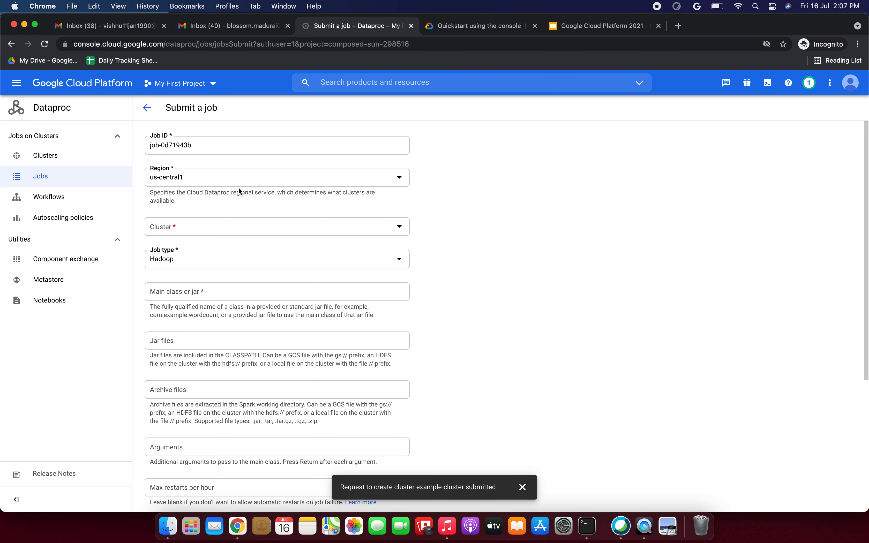
Assign the job to example-cluster and set its job type to Spark
scroll(242, 200, down, 2)
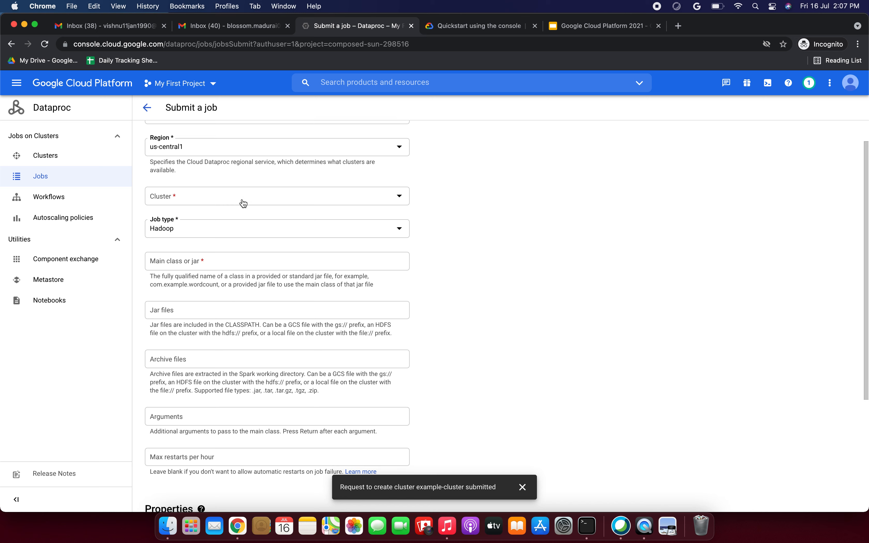
click(225, 199)
click(203, 208)
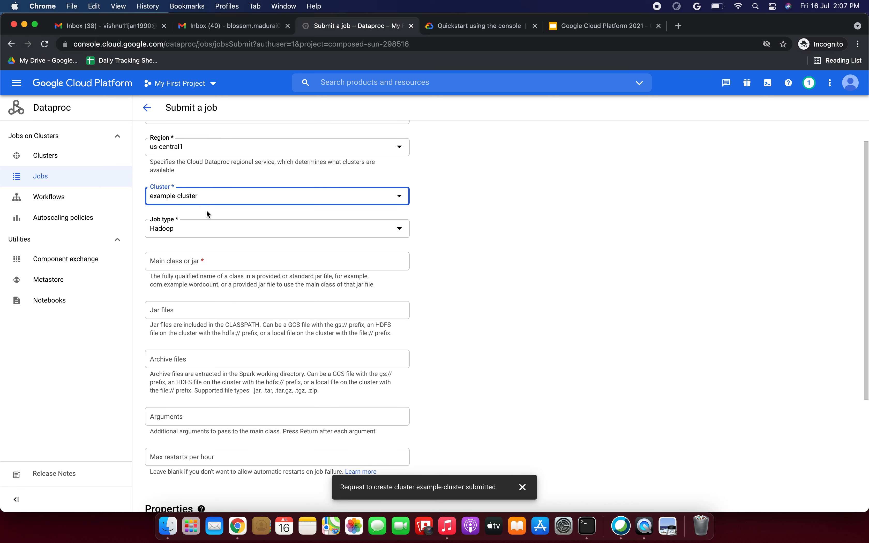
scroll(204, 211, down, 2)
click(212, 201)
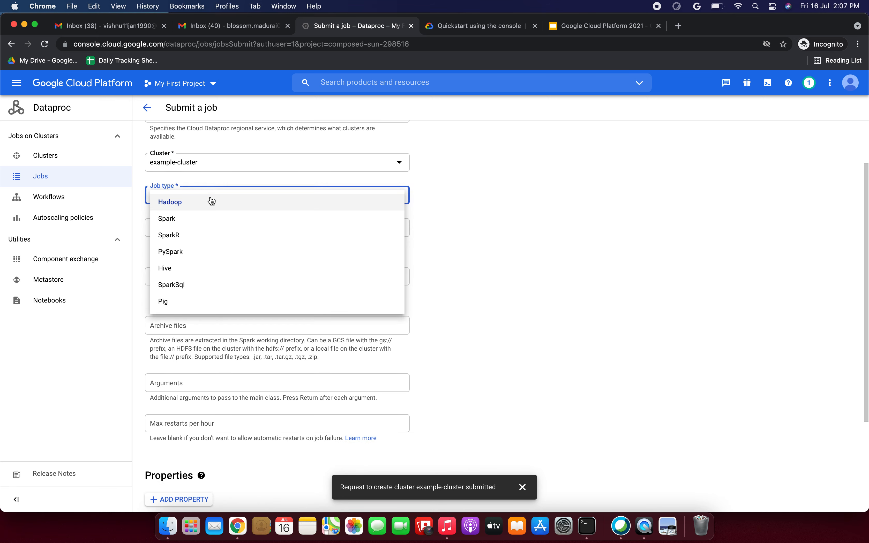
click(207, 222)
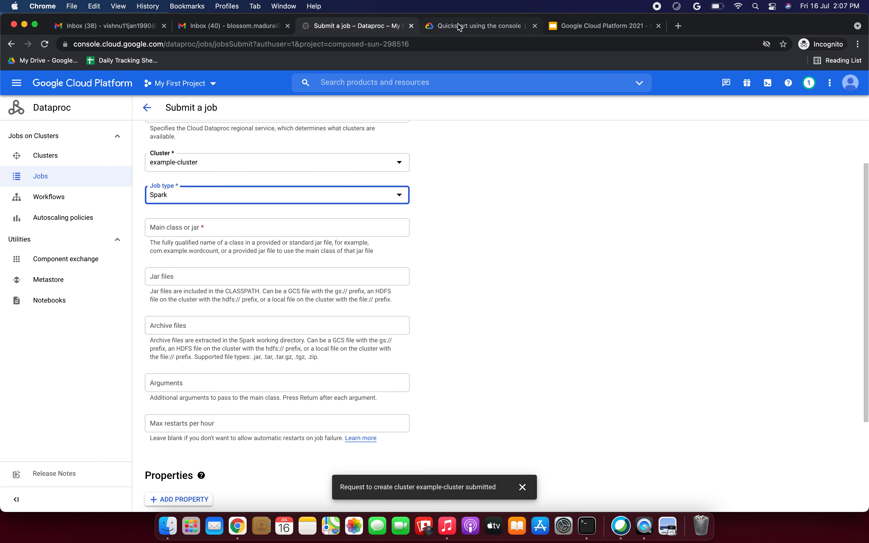
Copy org.apache.spark.examples.SparkPi from the quickstart guide and enter it as the job's main class
click(444, 28)
scroll(372, 212, down, 7)
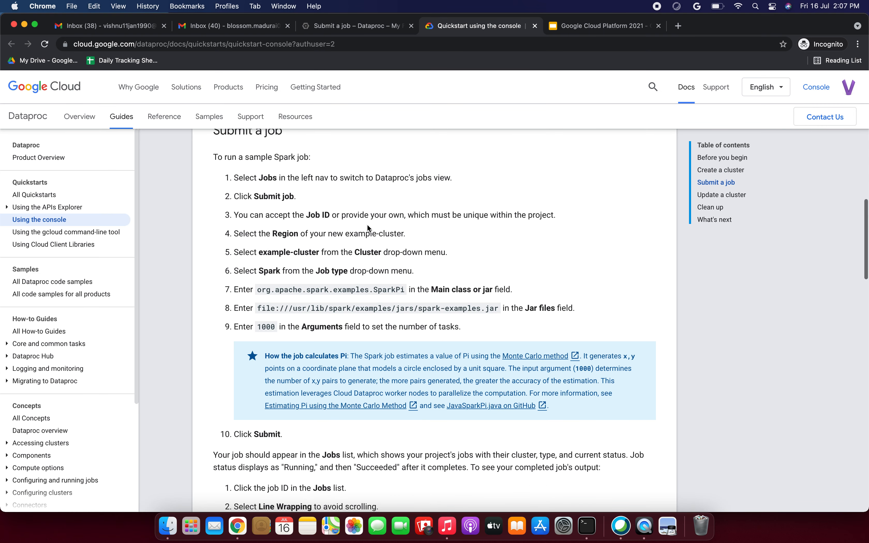
drag(257, 289, 406, 290)
key(super+c)
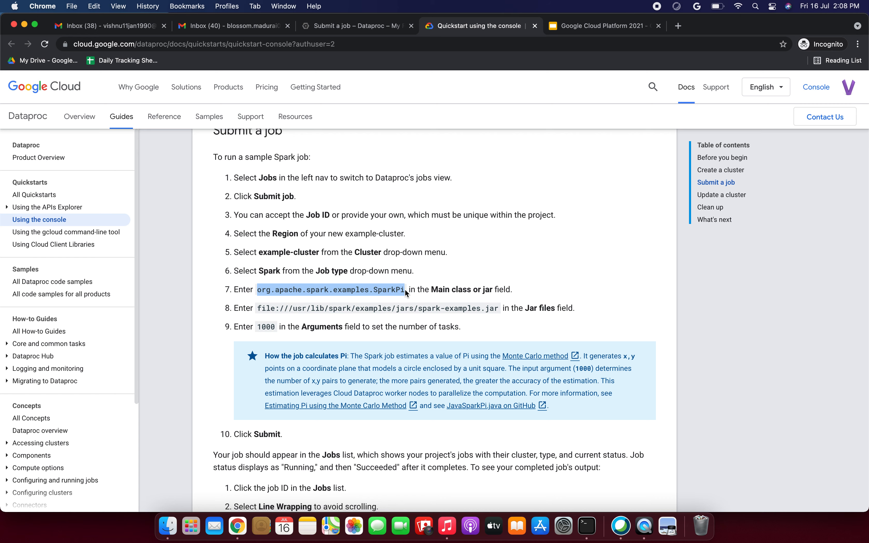
click(347, 28)
click(214, 228)
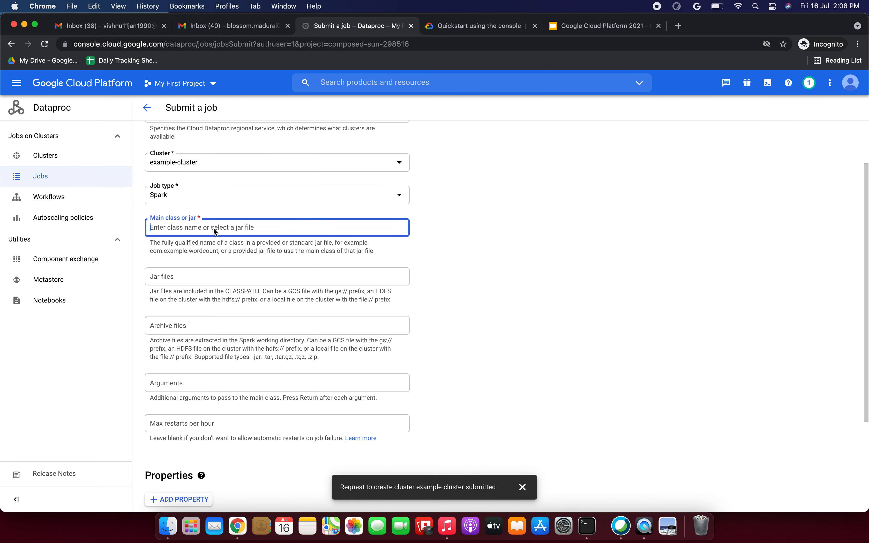
key(super+v)
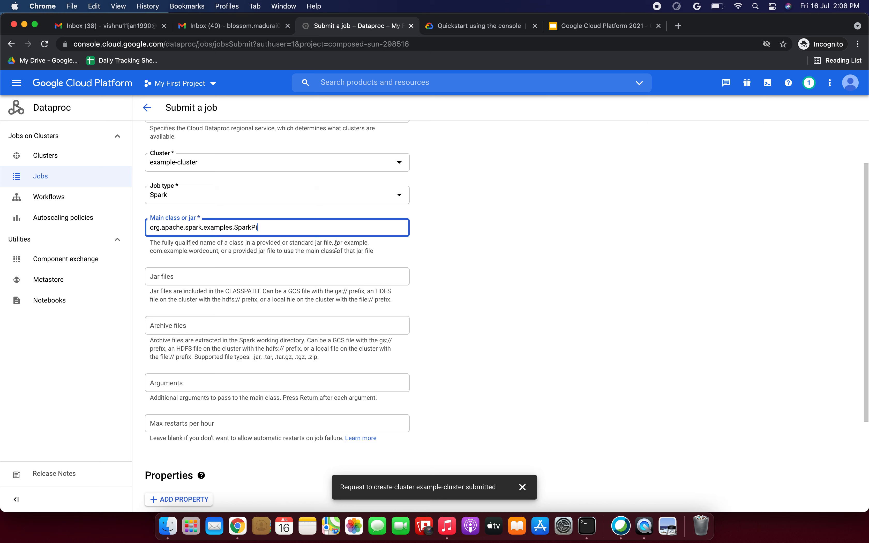
double_click(252, 227)
Copy file:///usr/lib/spark/examples/jars/spark-examples.jar from the quickstart guide and enter it as the job's jar file
click(458, 27)
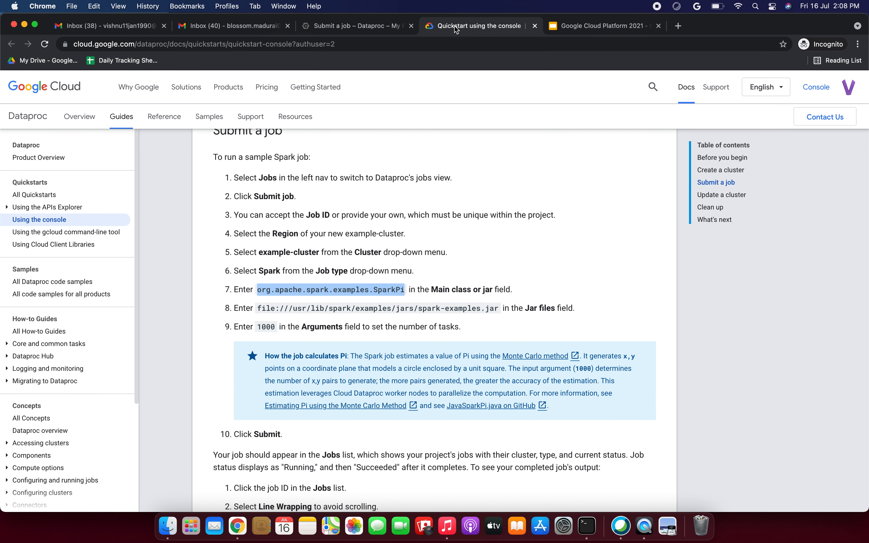
scroll(380, 293, down, 3)
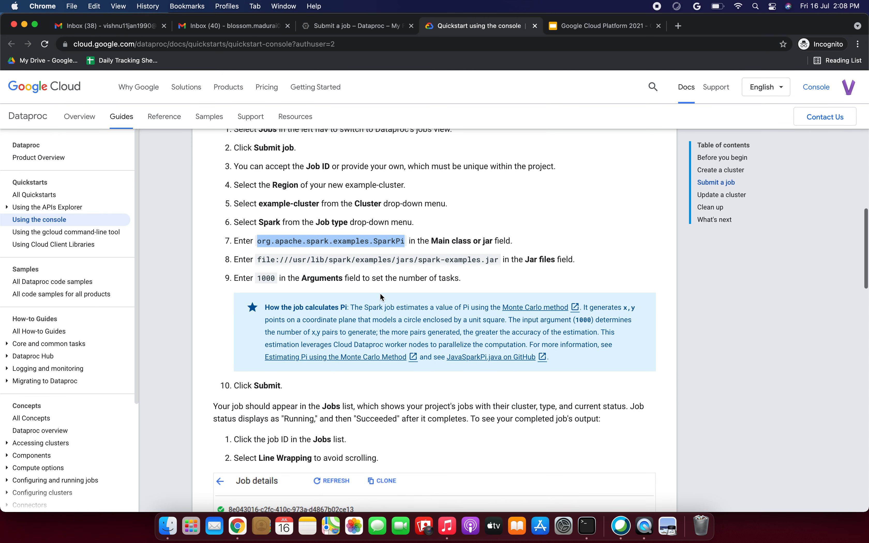
click(259, 258)
drag(499, 260, 286, 262)
drag(262, 261, 257, 261)
key(super+c)
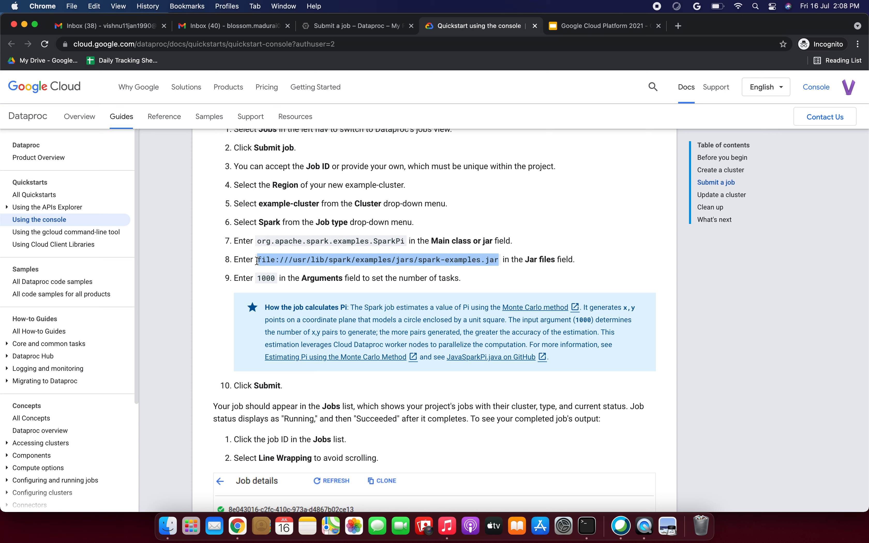
click(323, 33)
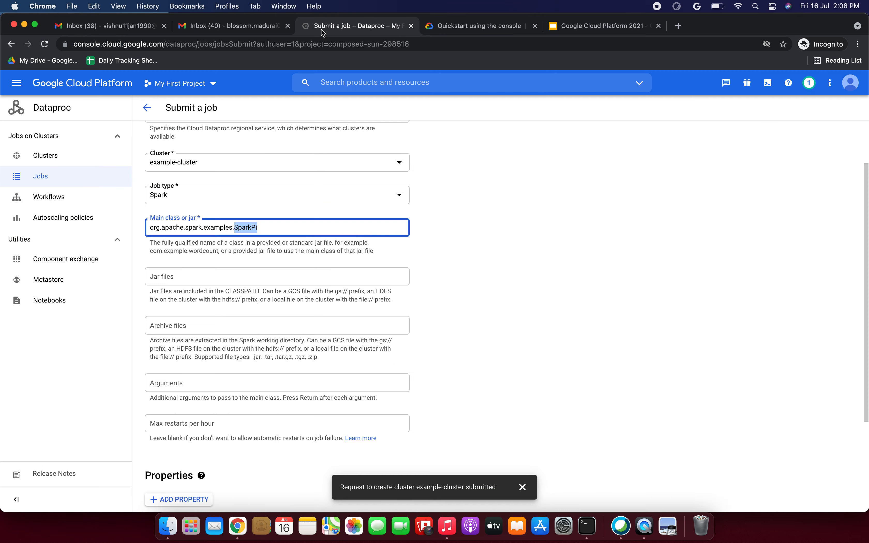
click(208, 276)
key(super+v)
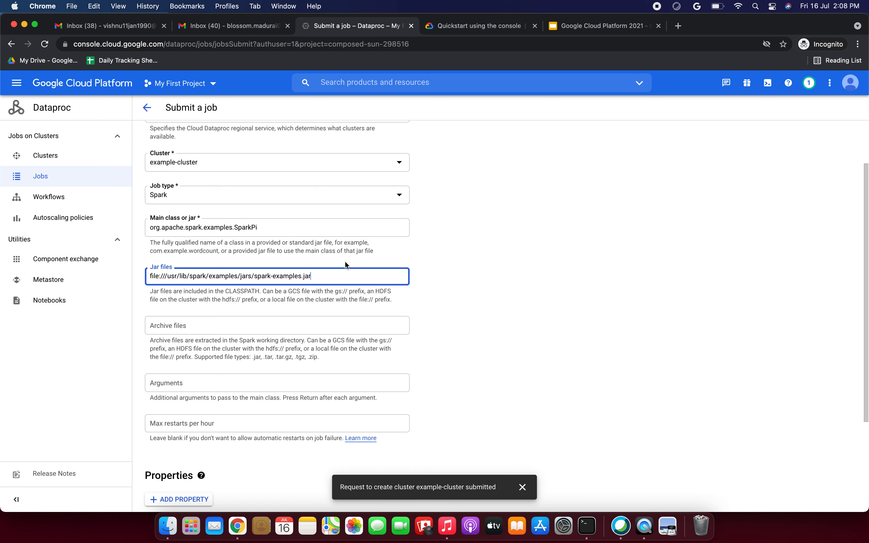
Copy the value 1000 from the quickstart guide into the job's arguments and submit the job
click(482, 28)
scroll(490, 251, down, 3)
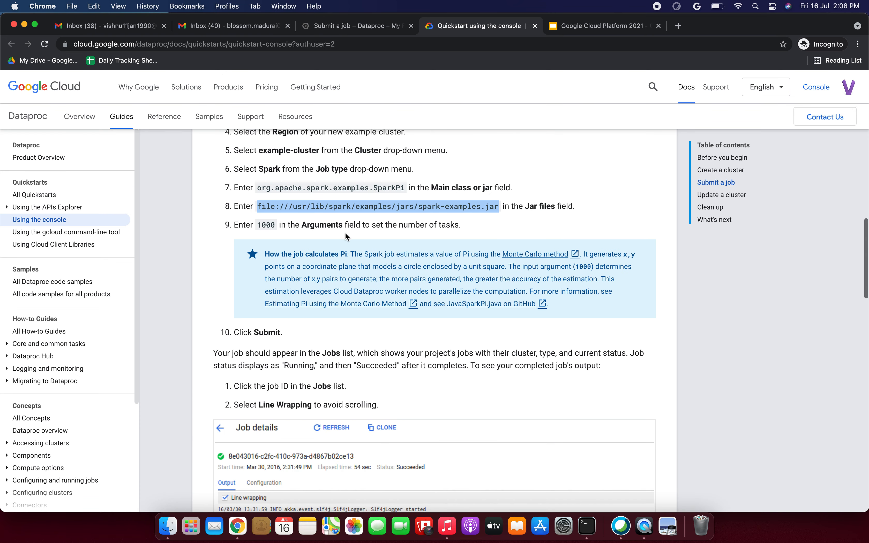
double_click(265, 224)
key(super+c)
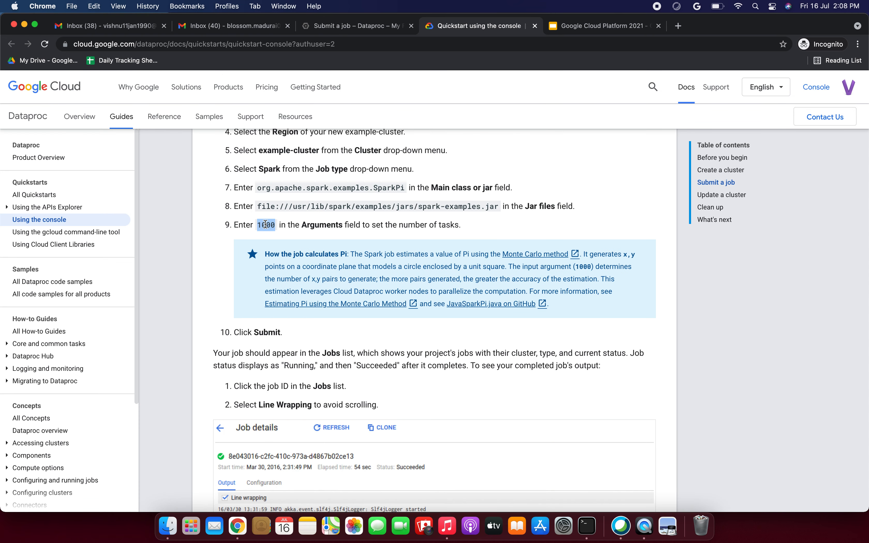
click(359, 26)
click(185, 397)
key(super+v)
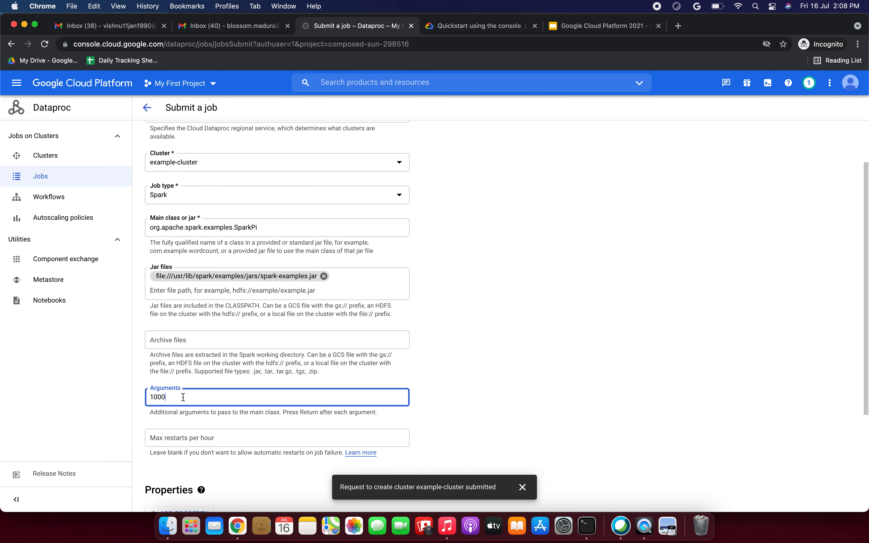
click(494, 354)
scroll(494, 354, down, 5)
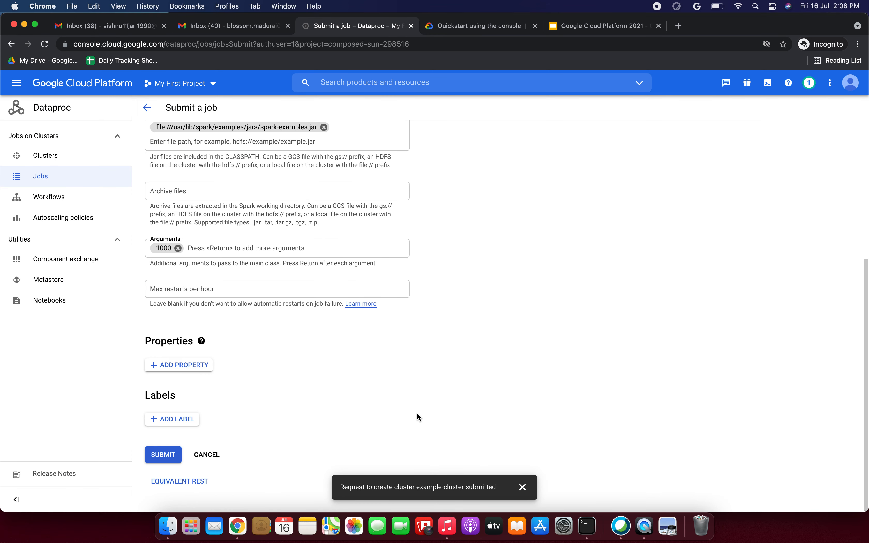
click(169, 454)
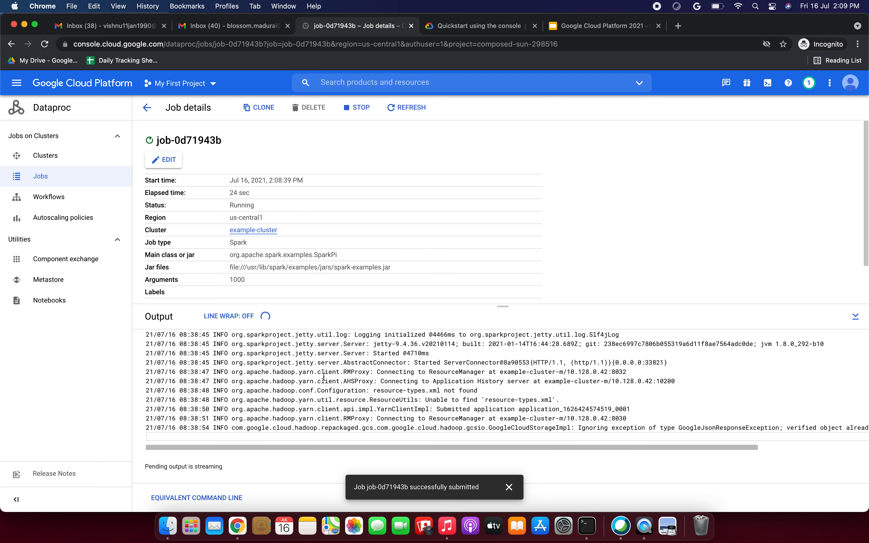
Examine the Spark job's output and highlight the line with the calculated value of Pi
scroll(324, 376, right, 1)
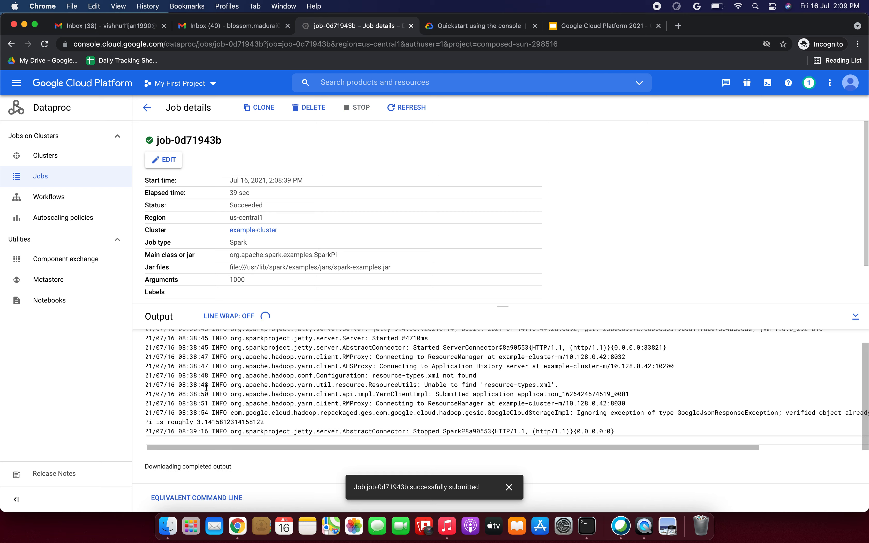
drag(150, 424, 272, 423)
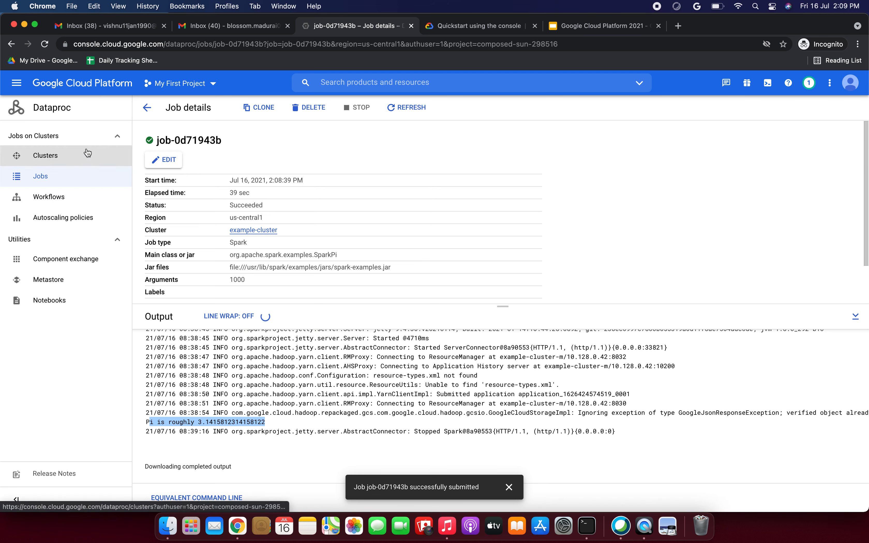
click(162, 159)
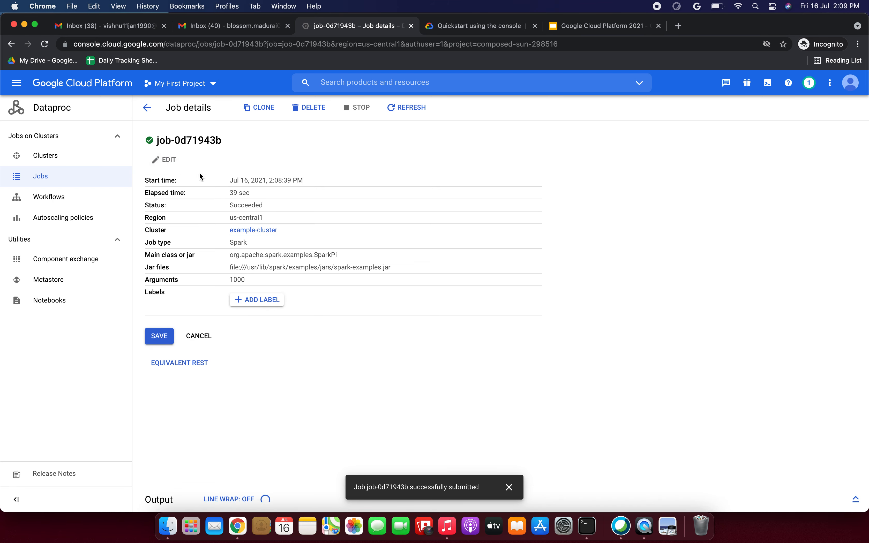
Open the details of example-cluster and examine its monitoring charts for memory, CPU, network and disk usage
click(64, 157)
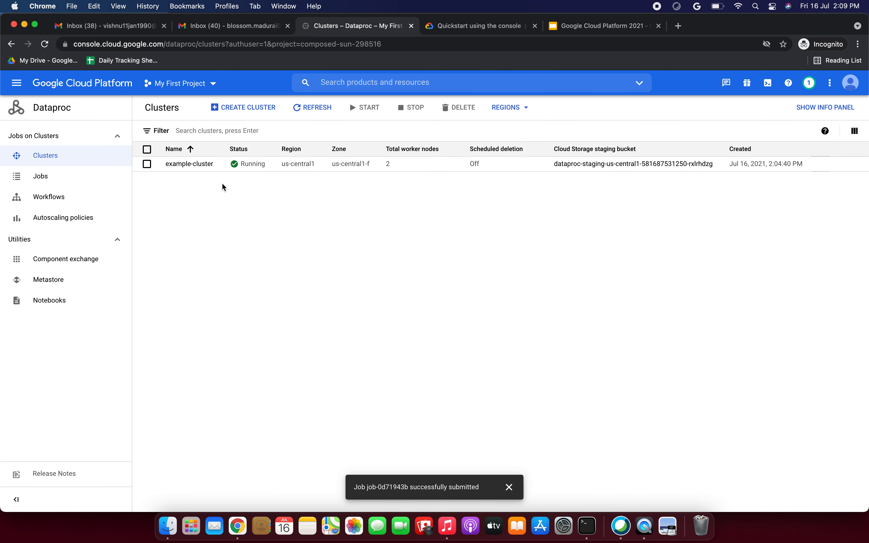
click(200, 166)
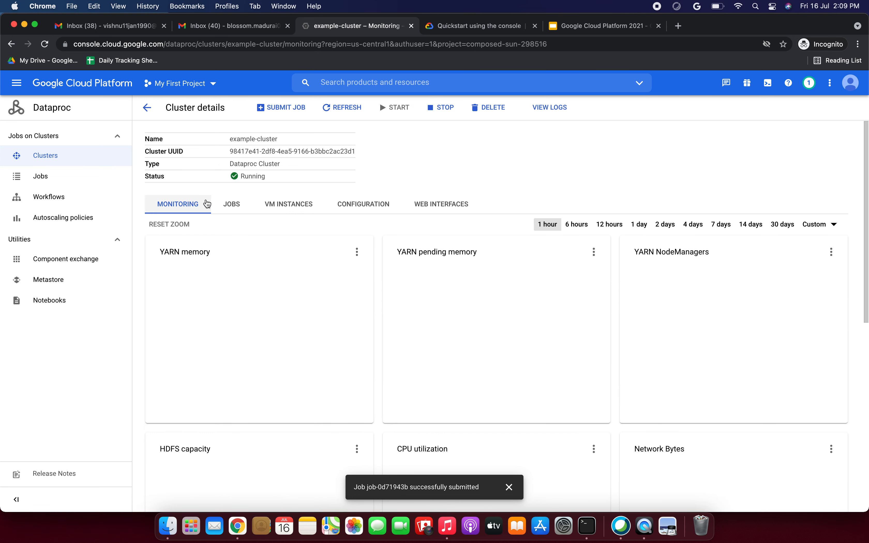
click(366, 243)
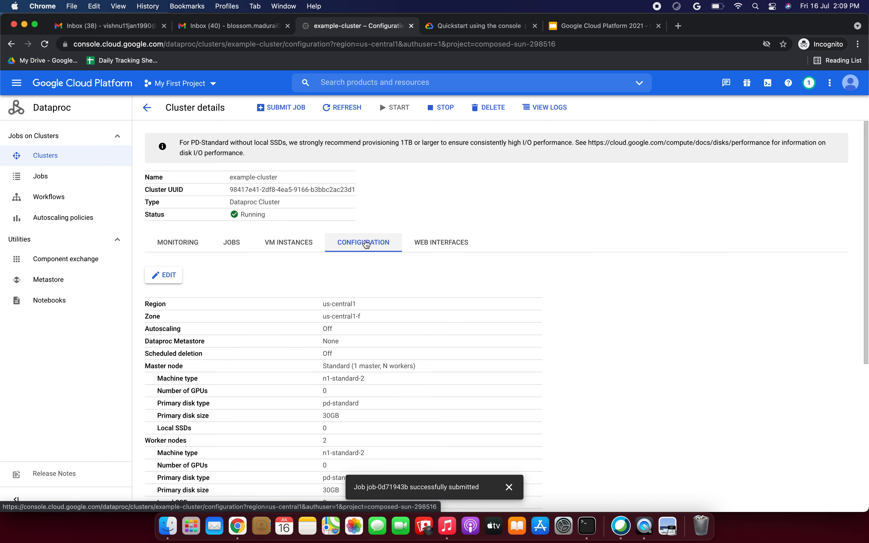
click(184, 244)
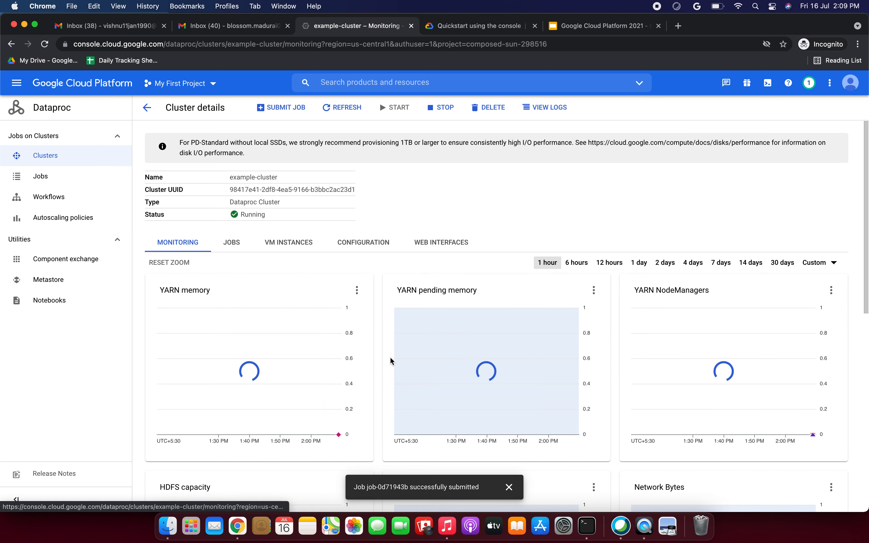
scroll(390, 358, down, 7)
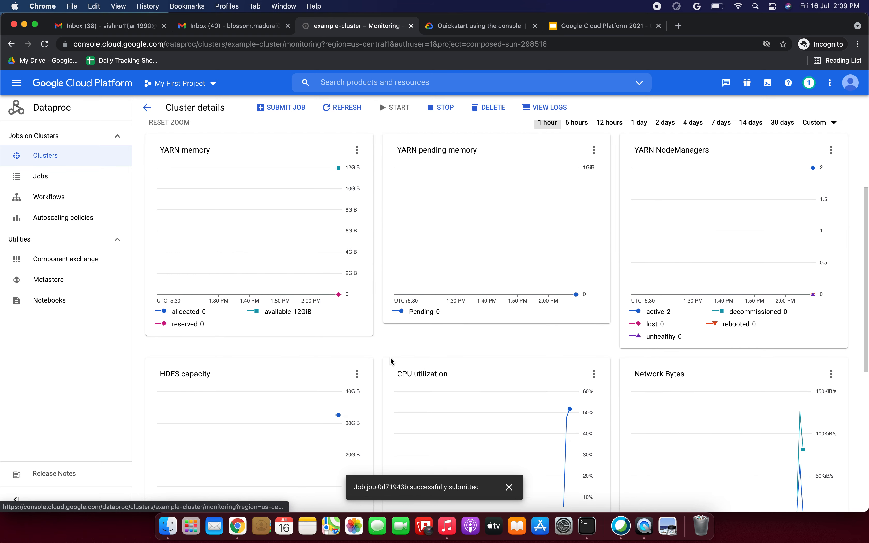
scroll(390, 358, down, 5)
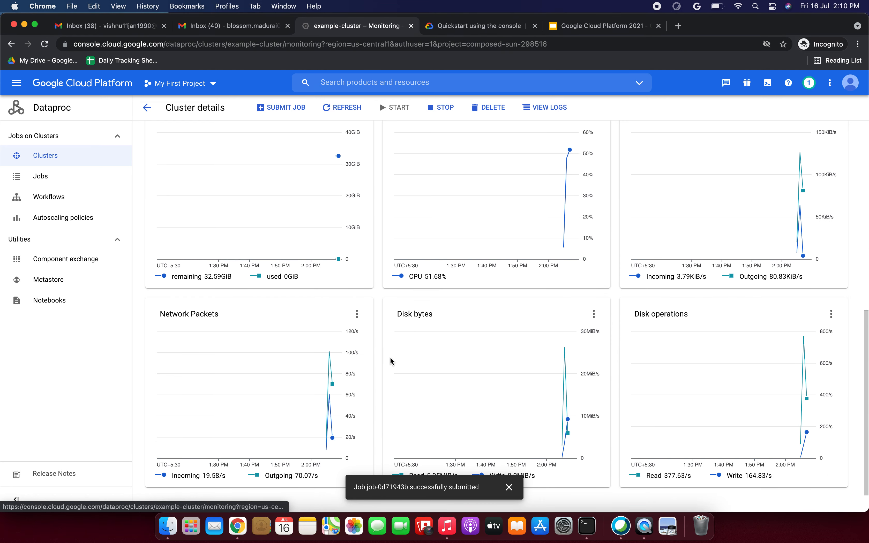
scroll(390, 358, up, 4)
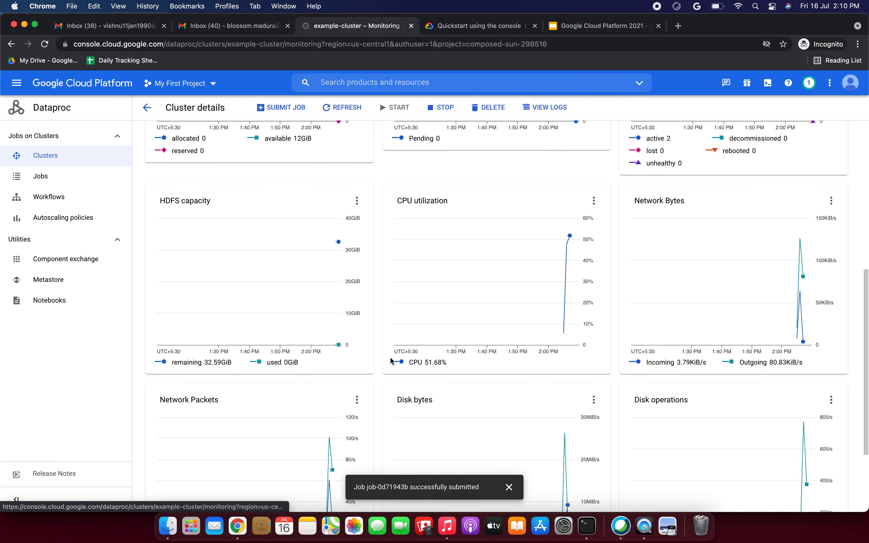
scroll(391, 360, up, 6)
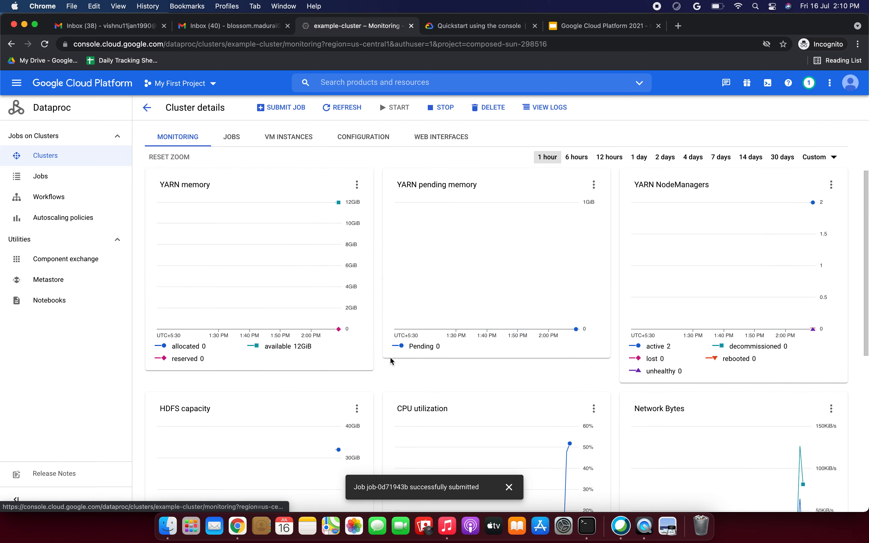
scroll(390, 357, up, 3)
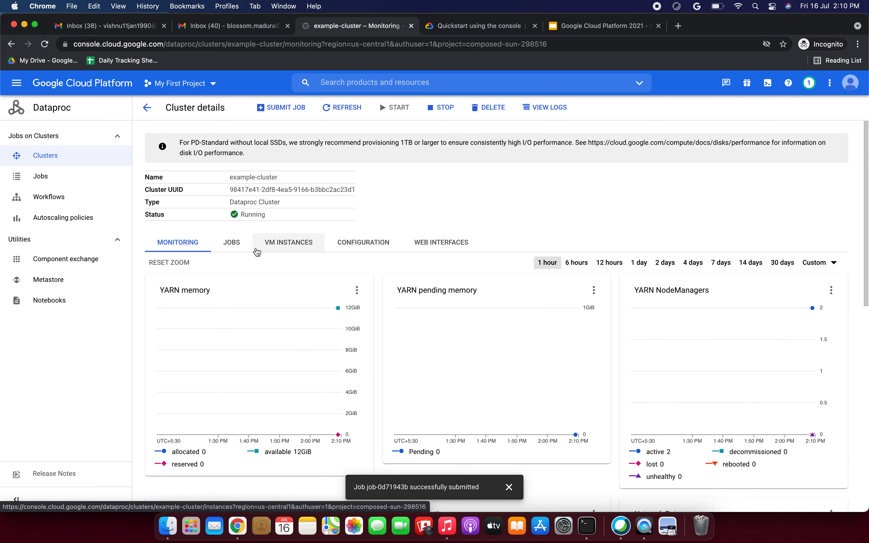
Review the jobs, VM instances and full configuration of example-cluster
click(245, 250)
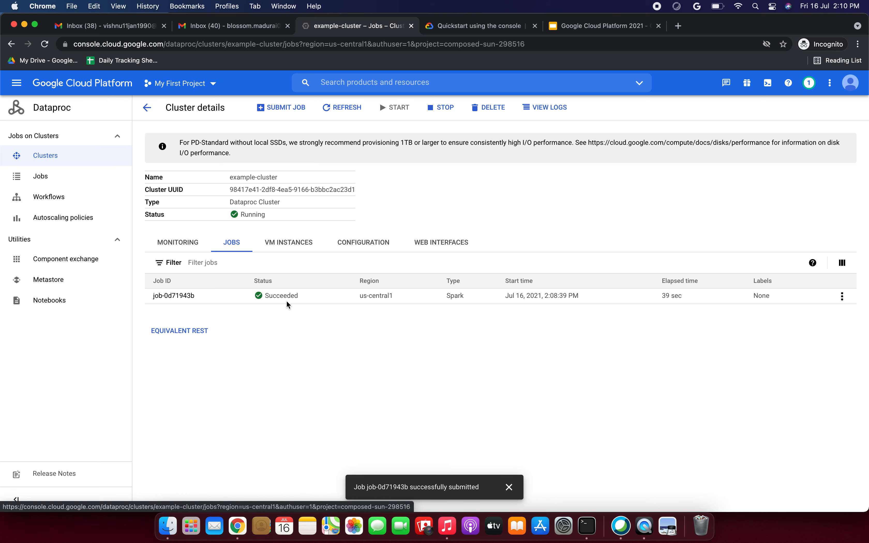
click(290, 248)
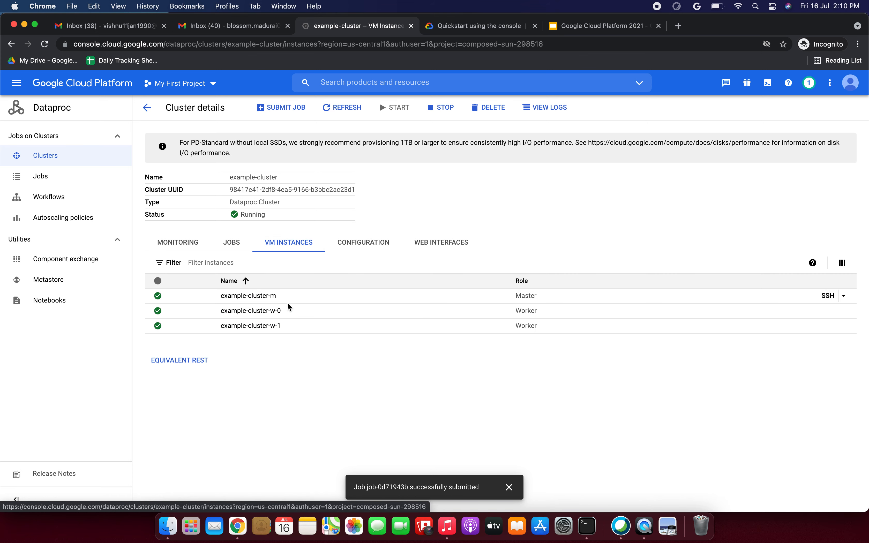
click(347, 250)
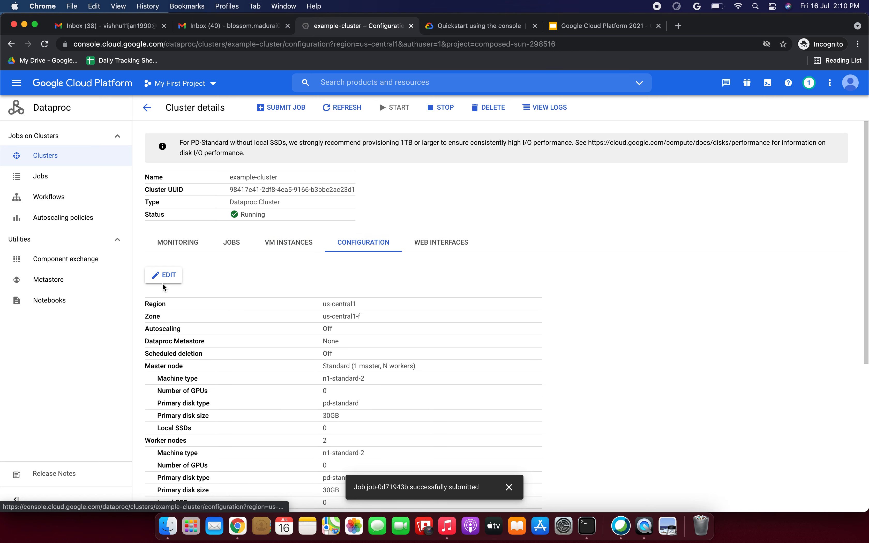
scroll(278, 327, down, 3)
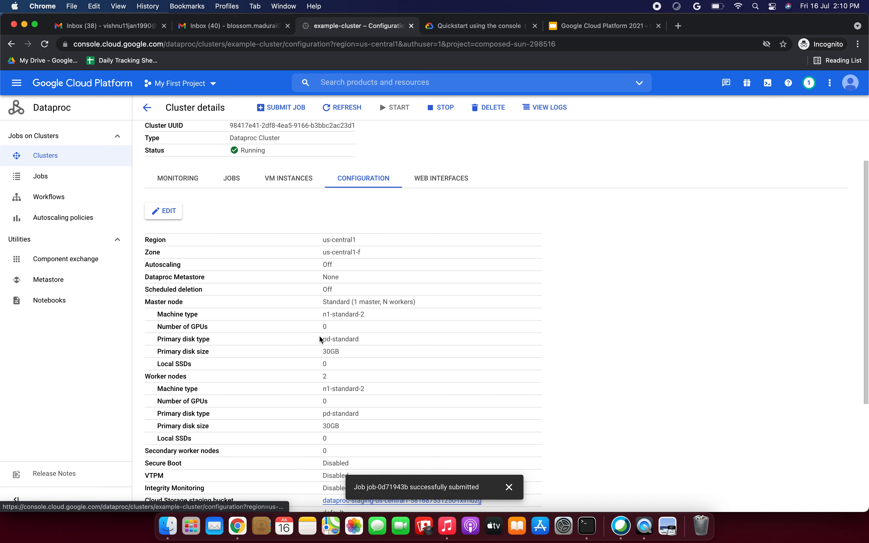
scroll(319, 337, down, 3)
scroll(263, 318, down, 2)
scroll(270, 327, down, 4)
scroll(271, 328, up, 8)
click(169, 209)
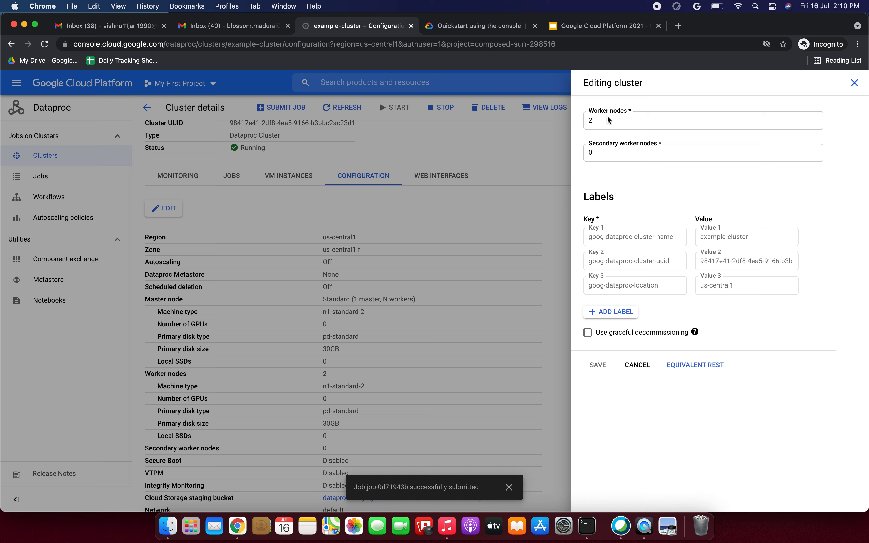
click(607, 120)
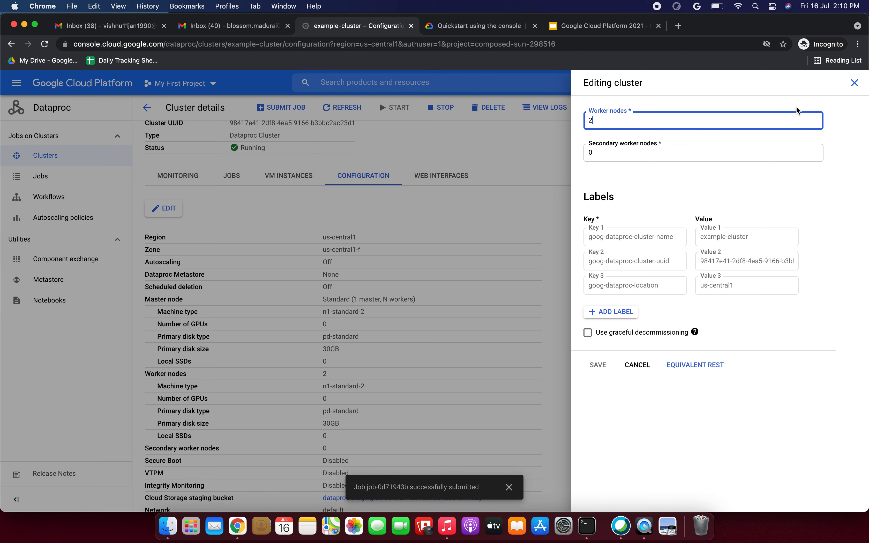
text(5)
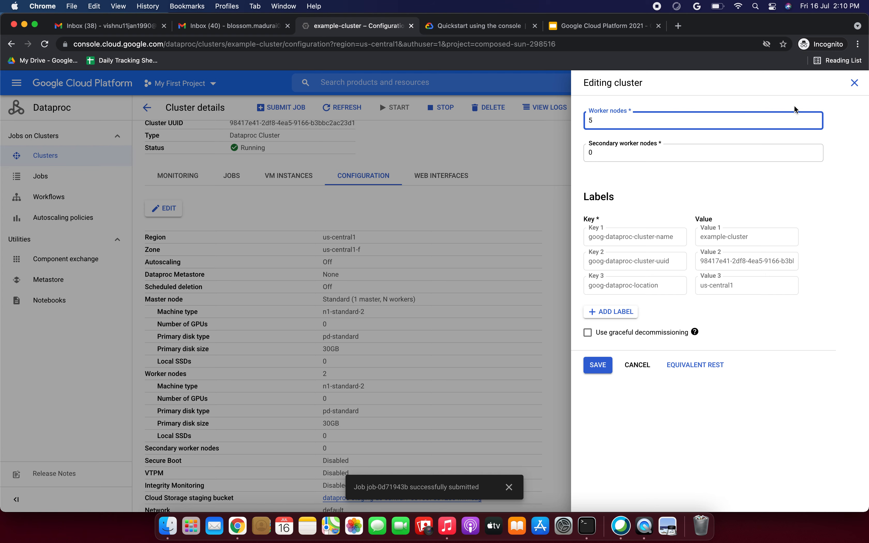
click(854, 82)
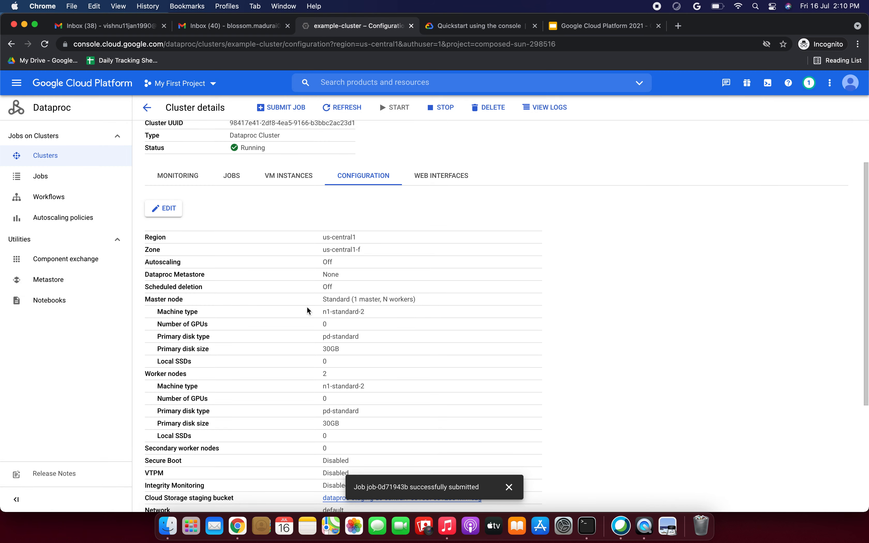
Delete example-cluster from the Dataproc clusters and refresh the cluster list
click(147, 107)
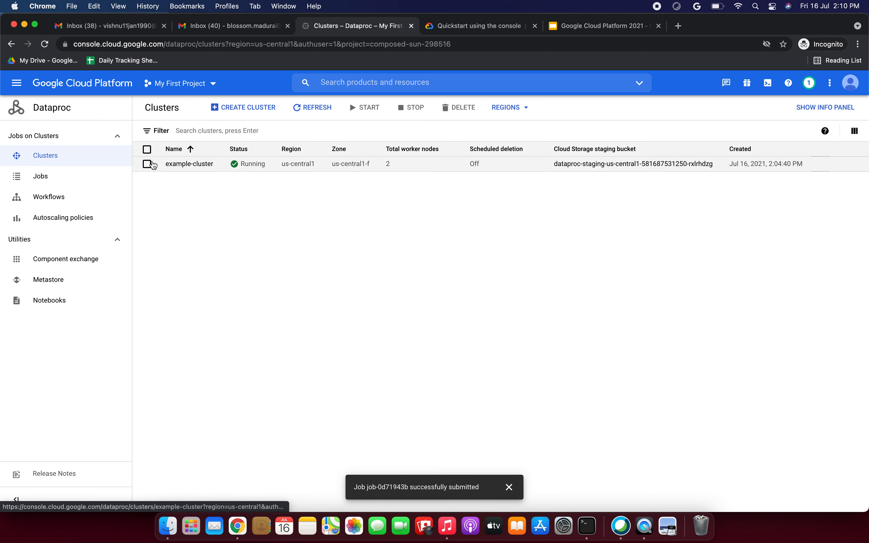
click(153, 164)
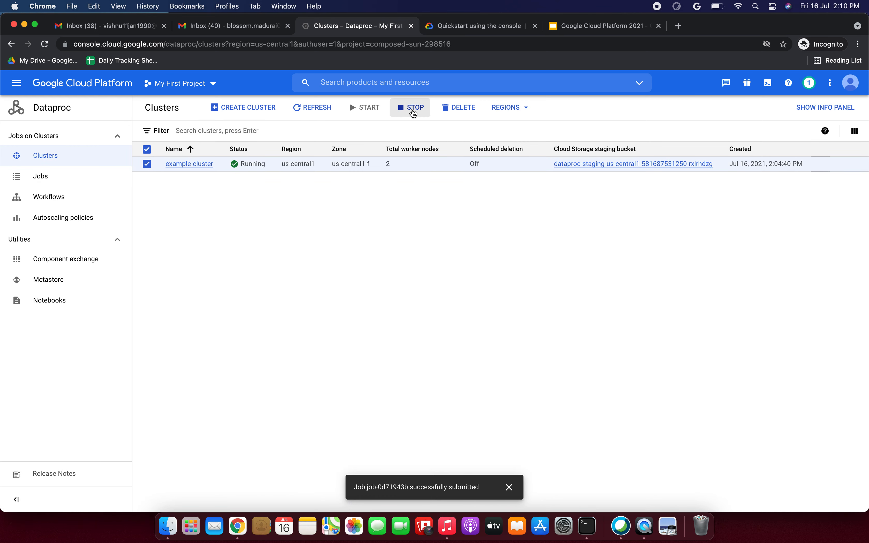
click(459, 108)
click(570, 325)
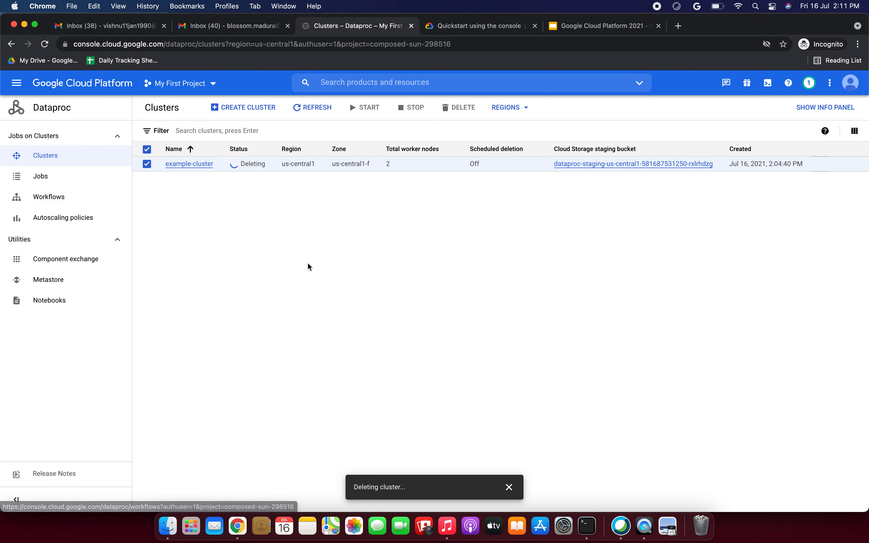
click(320, 106)
click(306, 114)
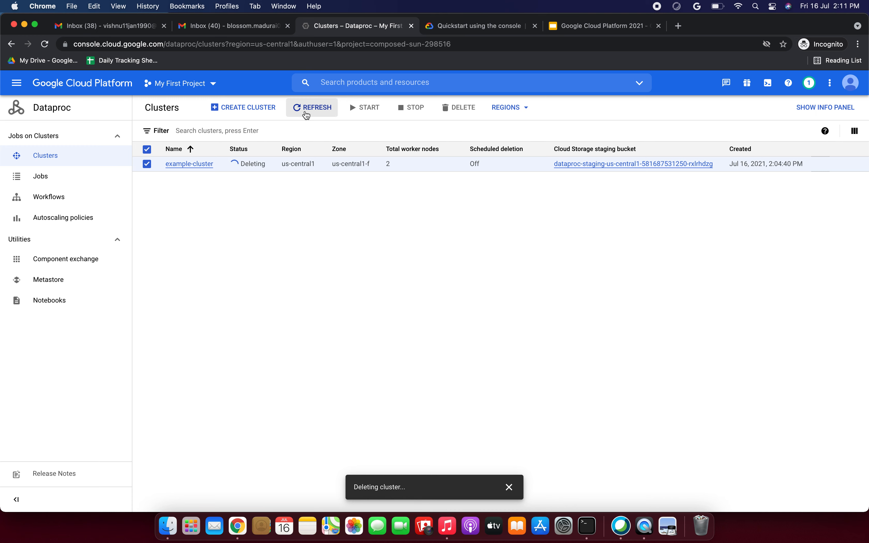
click(306, 114)
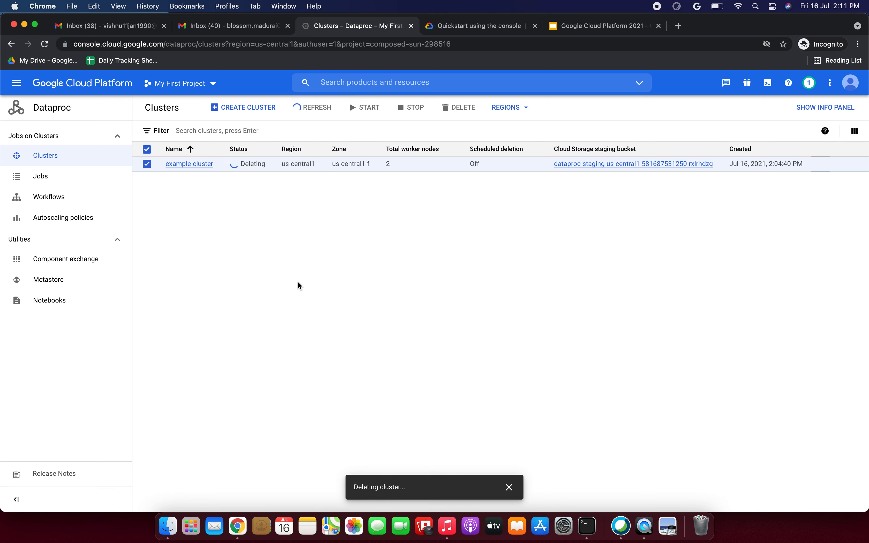
Delete the finished Spark job from the Dataproc jobs
click(75, 176)
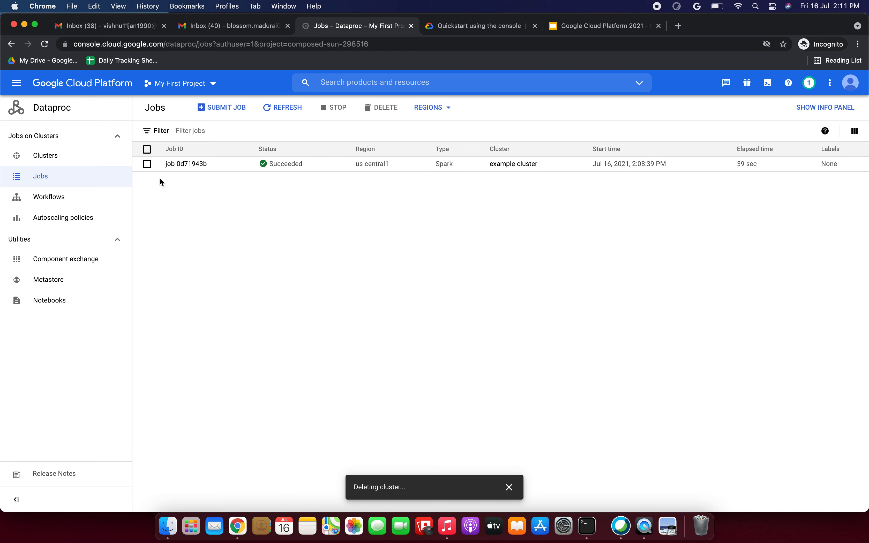
click(147, 163)
click(382, 107)
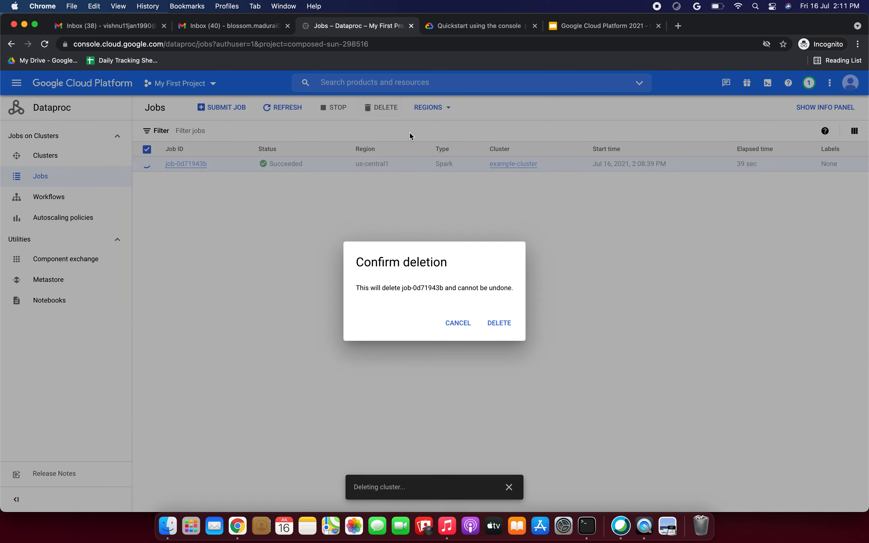
click(497, 322)
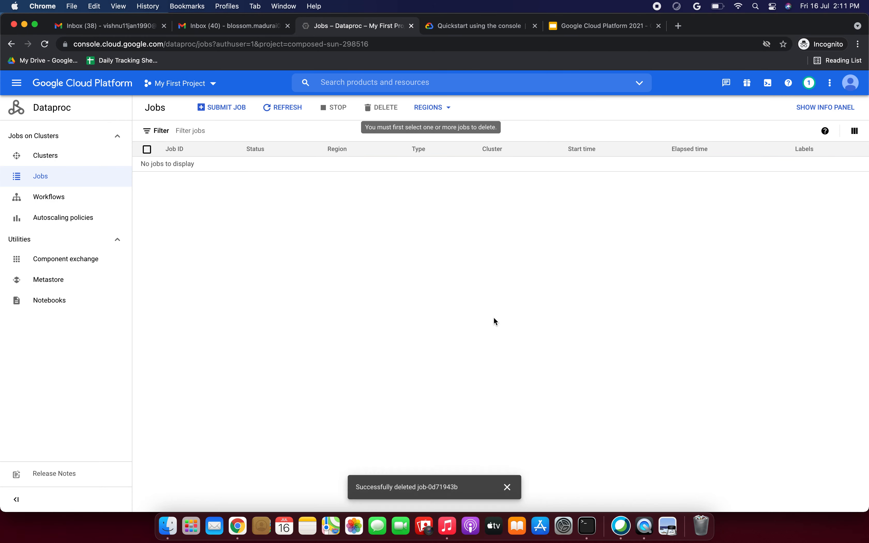
Delete the dataproc-temp and dataproc-staging buckets in Cloud Storage, confirming with the text DELETE
click(16, 83)
scroll(90, 364, down, 7)
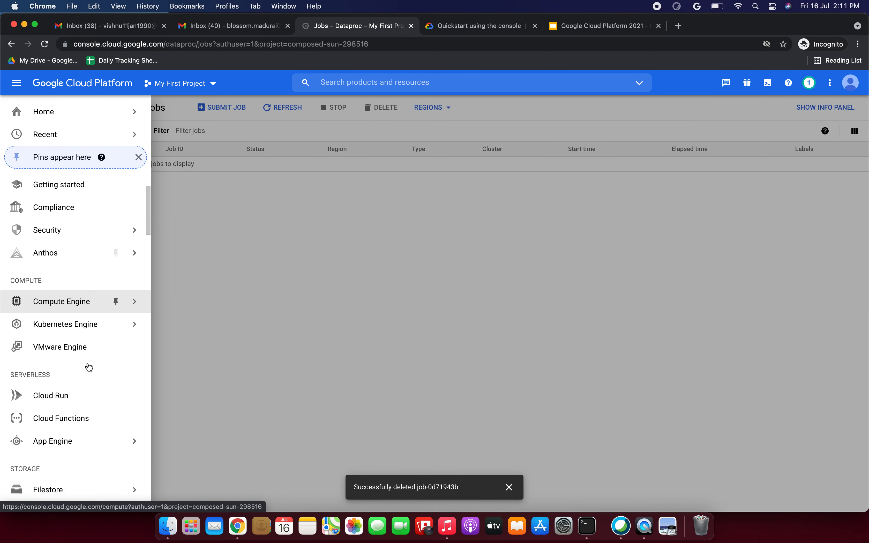
click(89, 365)
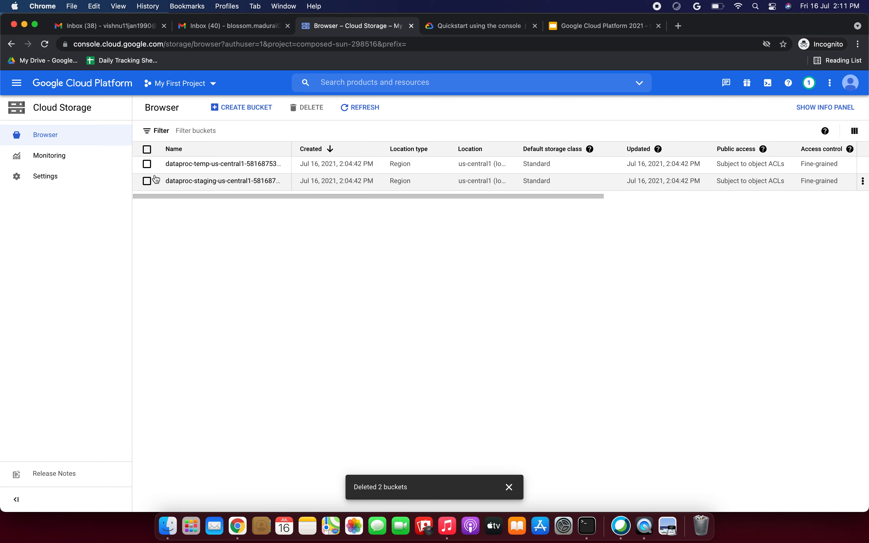
click(147, 163)
click(147, 181)
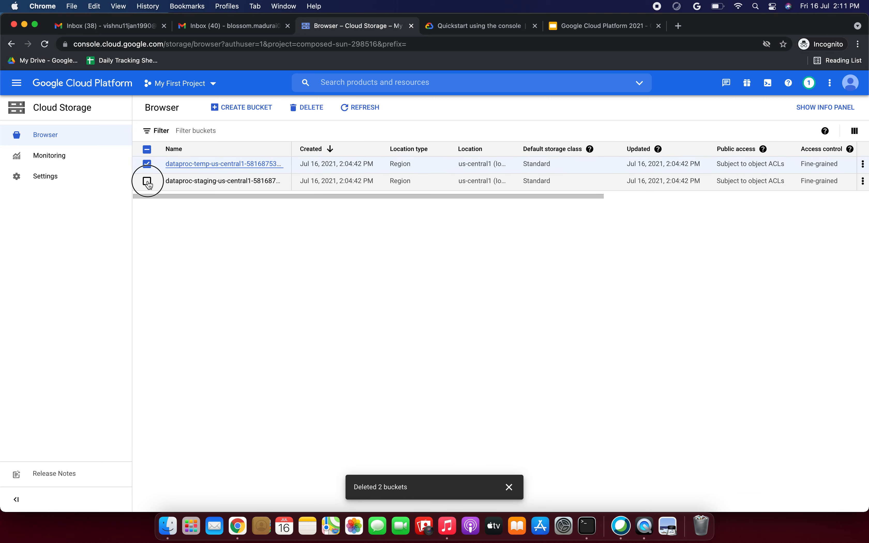
click(308, 107)
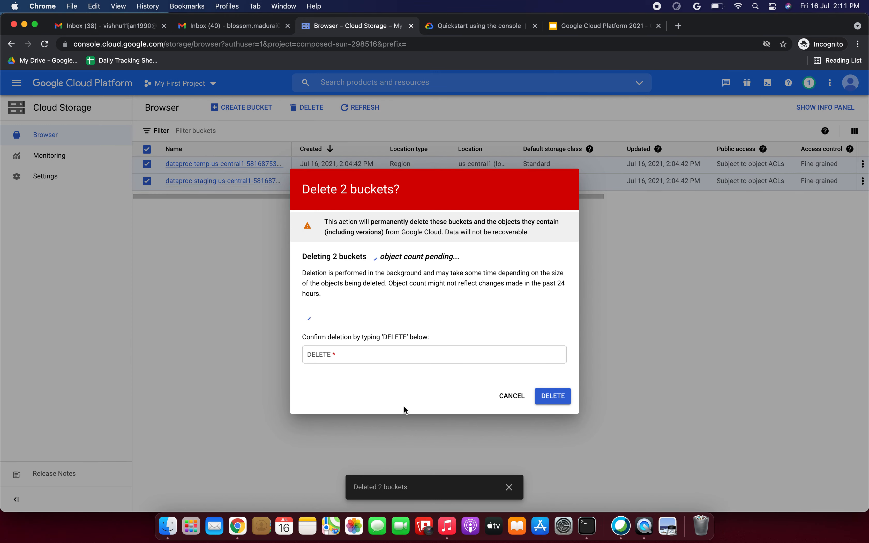
double_click(394, 338)
key(super+c)
click(385, 359)
key(super+v)
click(553, 396)
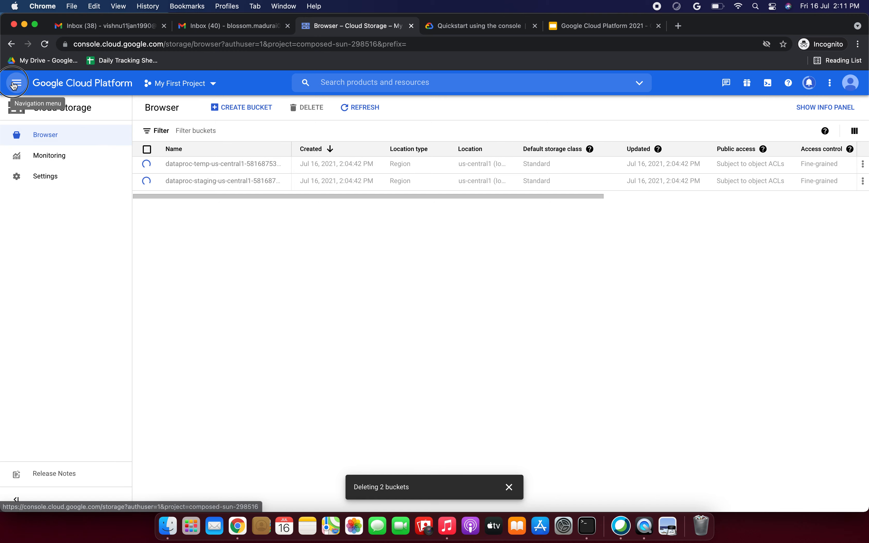
Check the storage resources on the project dashboard and view the Cloud Storage bucket list again
click(17, 85)
click(32, 111)
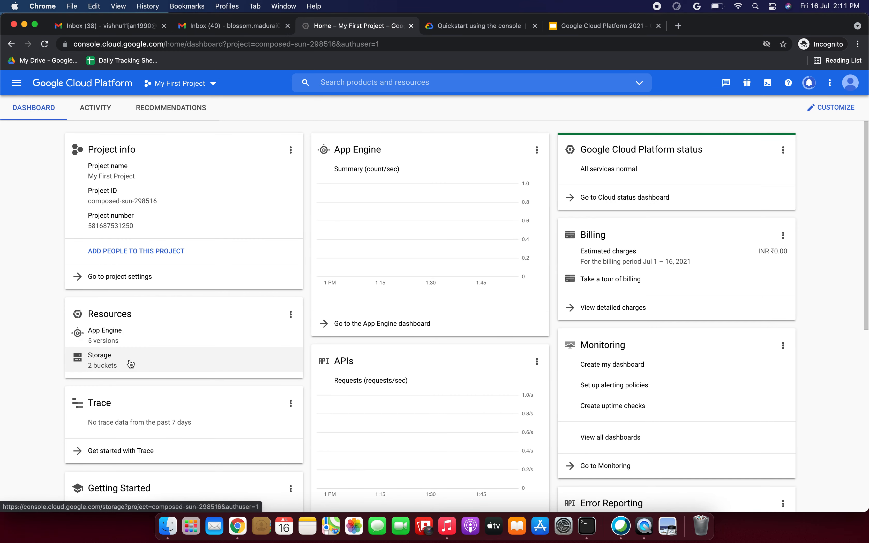
click(131, 354)
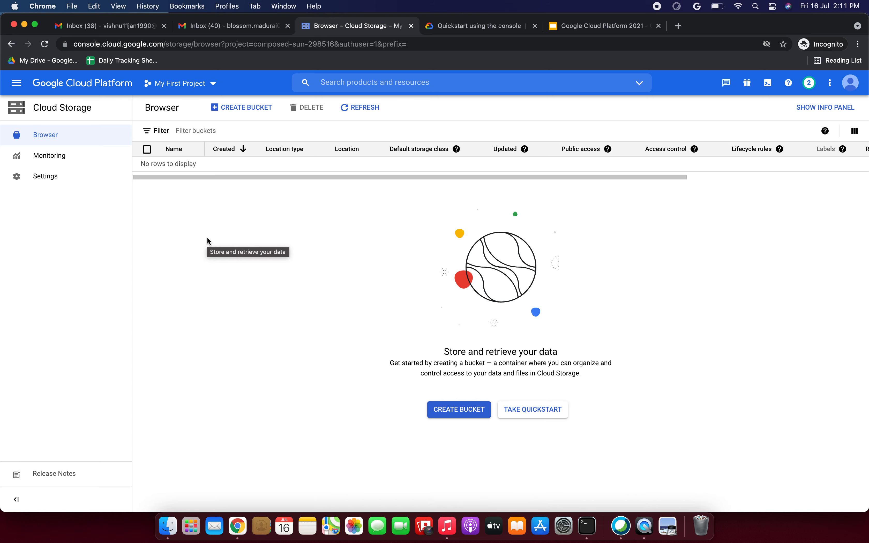
Look through the platform's list of services, past the compute, storage and database sections
click(16, 85)
scroll(69, 344, down, 5)
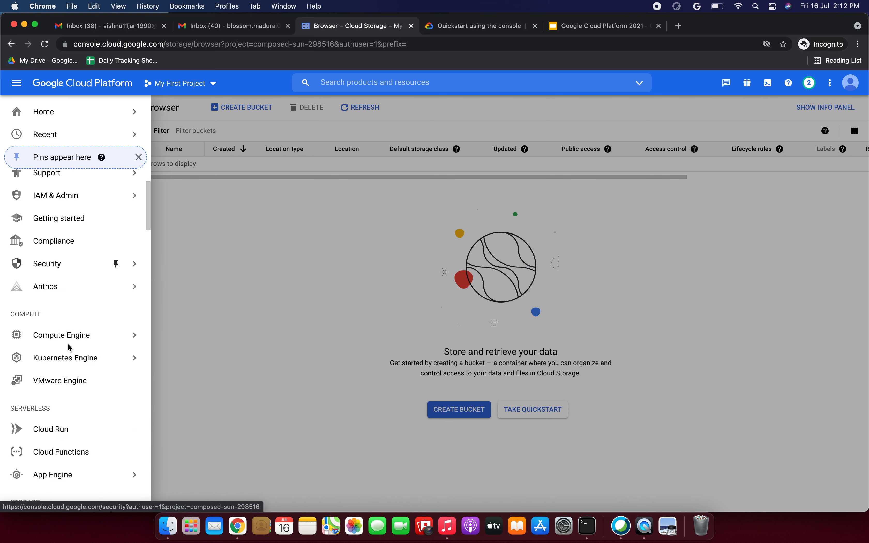
scroll(69, 350, down, 4)
scroll(64, 402, down, 3)
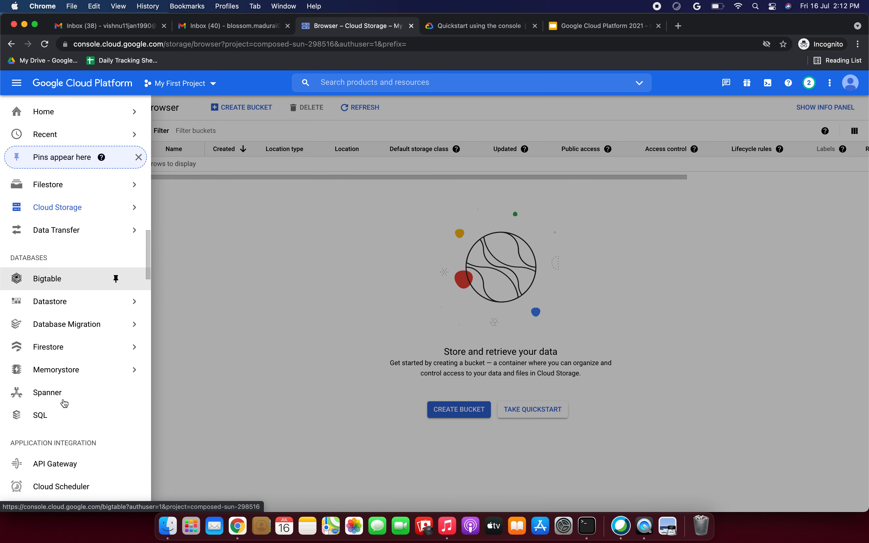
scroll(63, 403, down, 2)
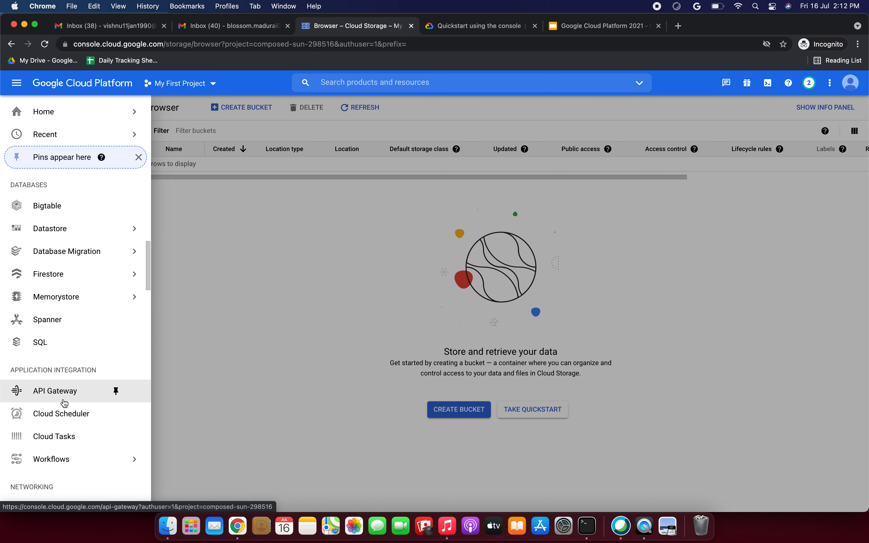